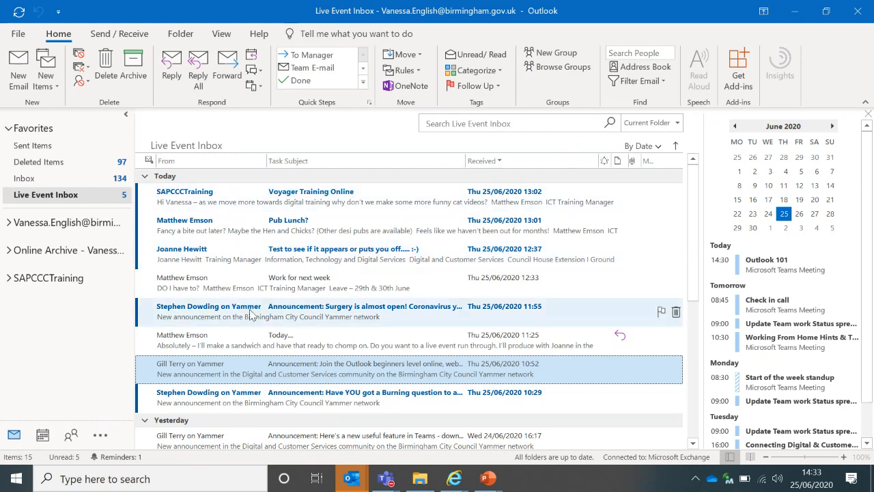
Open the Pub Lunch? message in its own window, read it, and close it
double_click(233, 220)
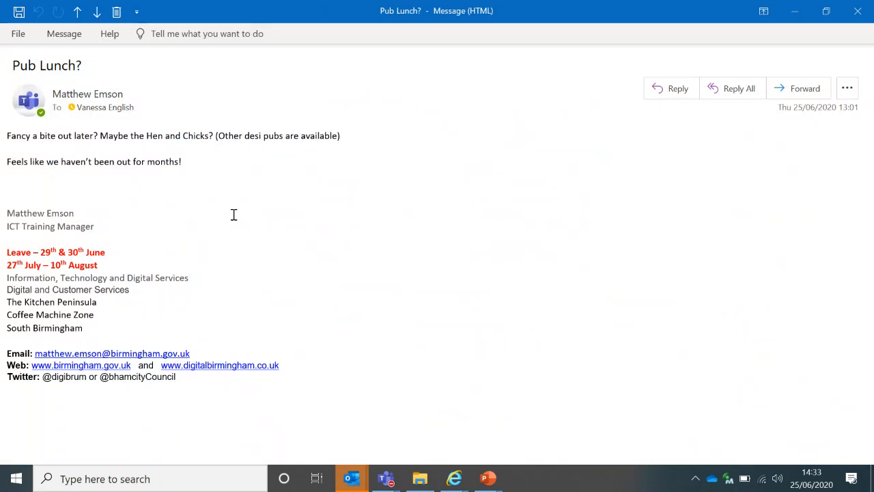
key("Escape")
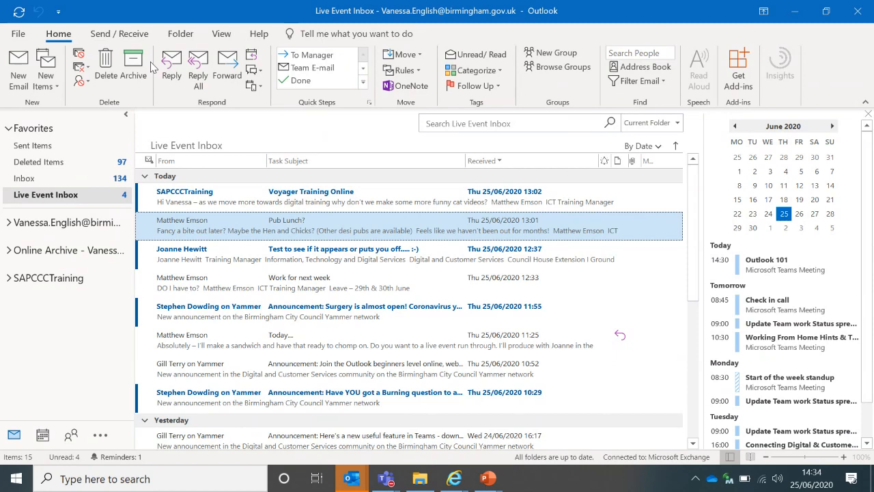
Place the reading pane below the message list and scroll through the Pub Lunch? preview
left_click(225, 35)
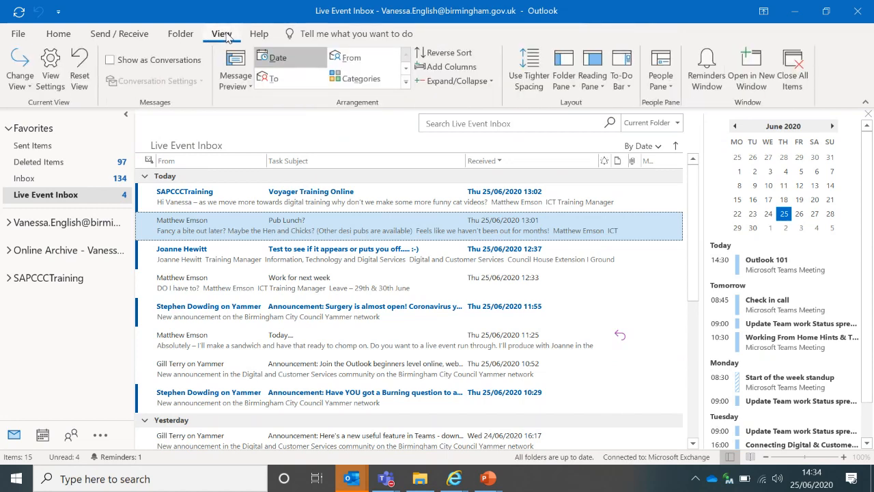
left_click(602, 88)
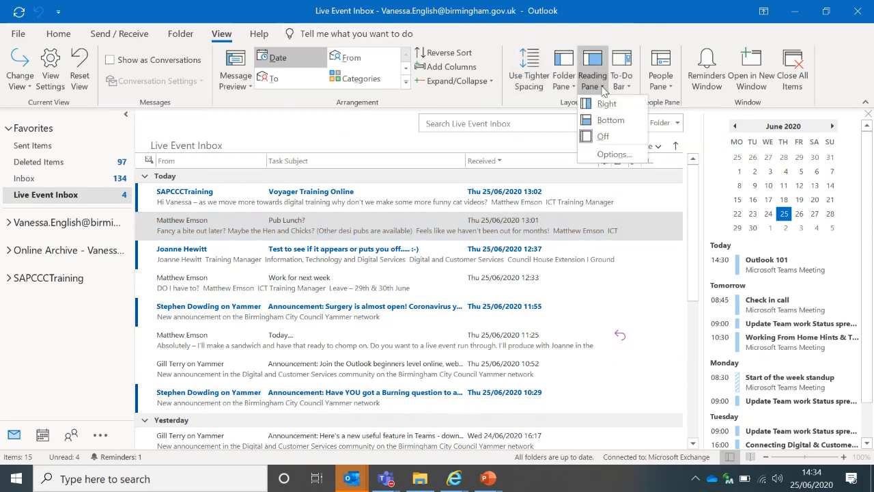
left_click(604, 123)
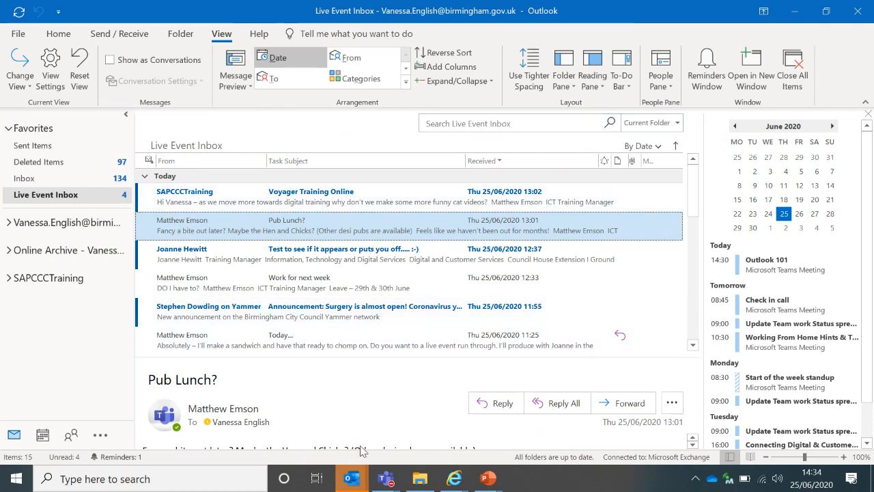
left_click(692, 444)
left_click(692, 444)
left_click(692, 444)
left_click(692, 445)
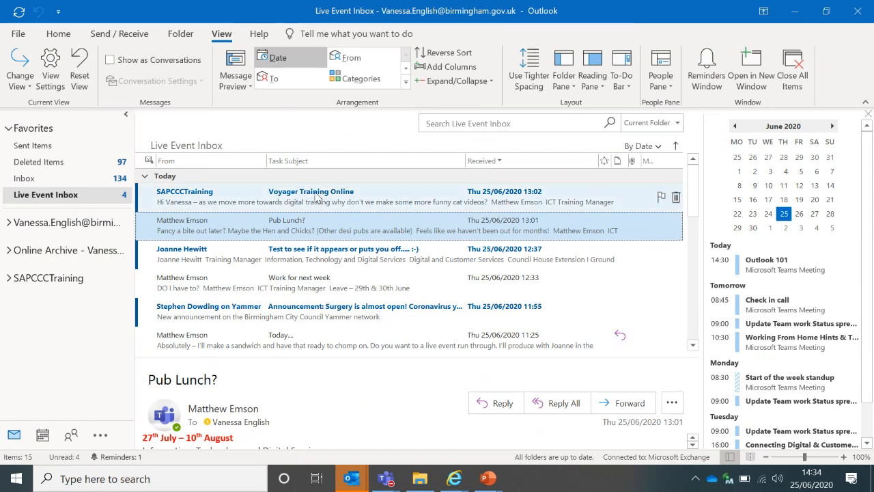
left_click(59, 34)
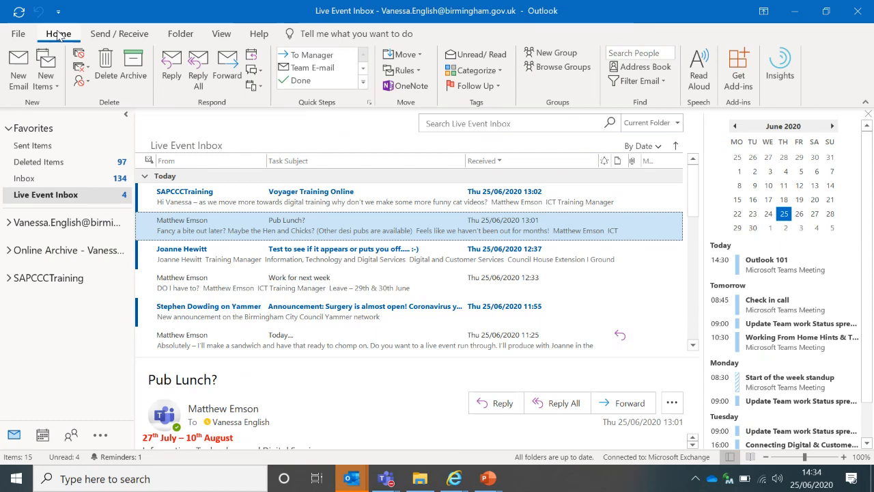
Search the Live Event Inbox for 'sap' to find the Voyager Training Online message
left_click(452, 123)
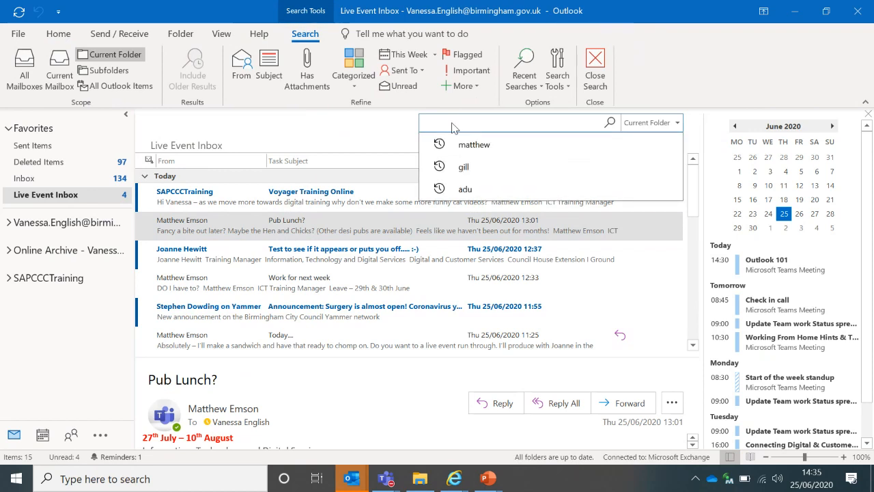
type("sap")
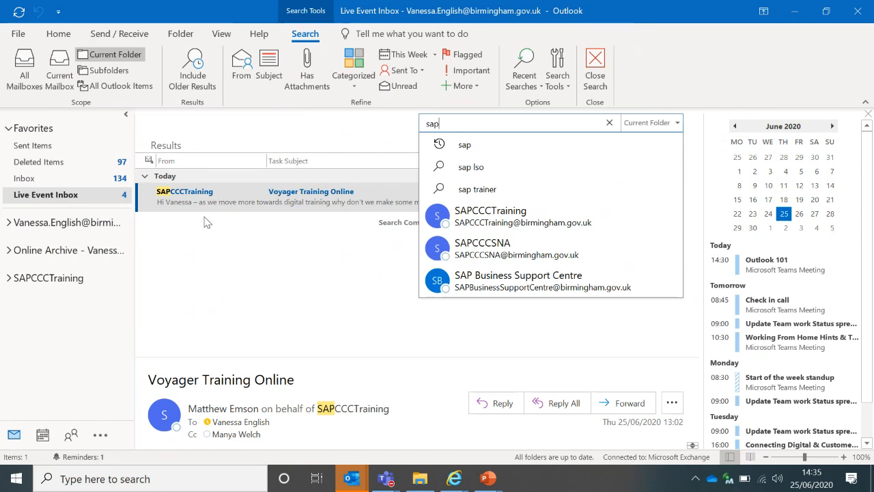
Clear the 'sap' search so all 15 inbox items are listed again
left_click(609, 123)
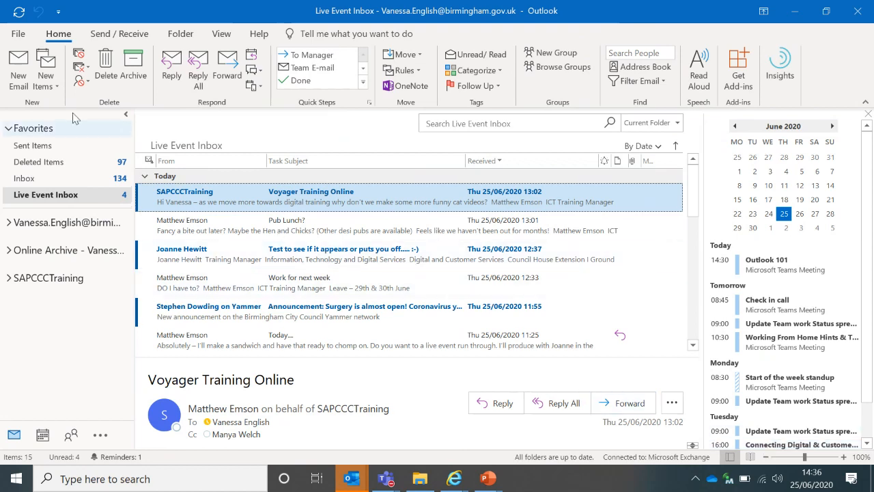
Start a new blank email and open Signatures and Stationery from its Signature menu
left_click(18, 80)
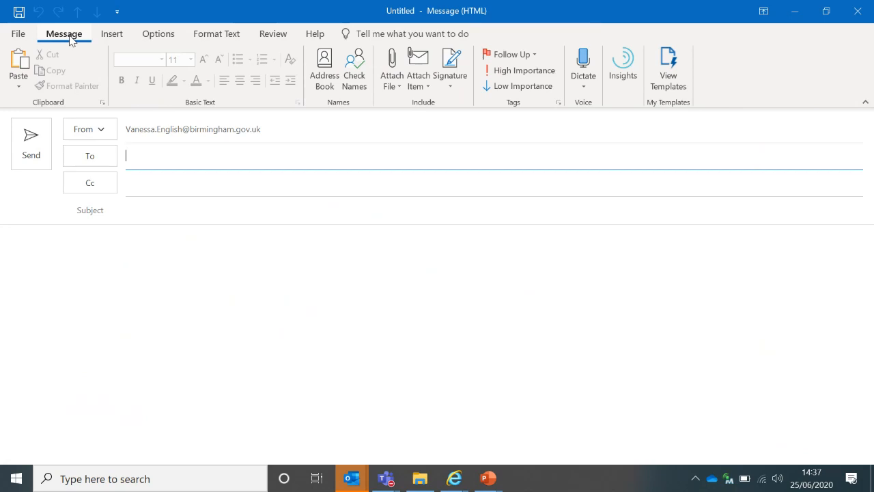
left_click(449, 85)
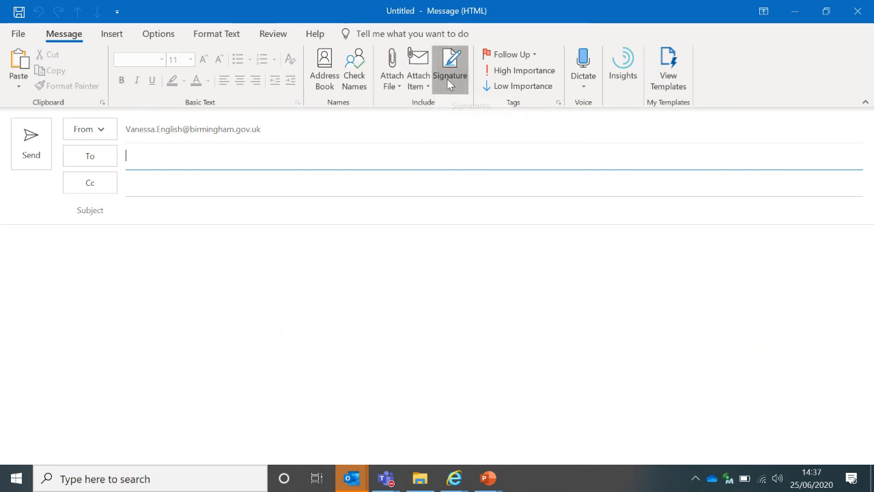
left_click(470, 123)
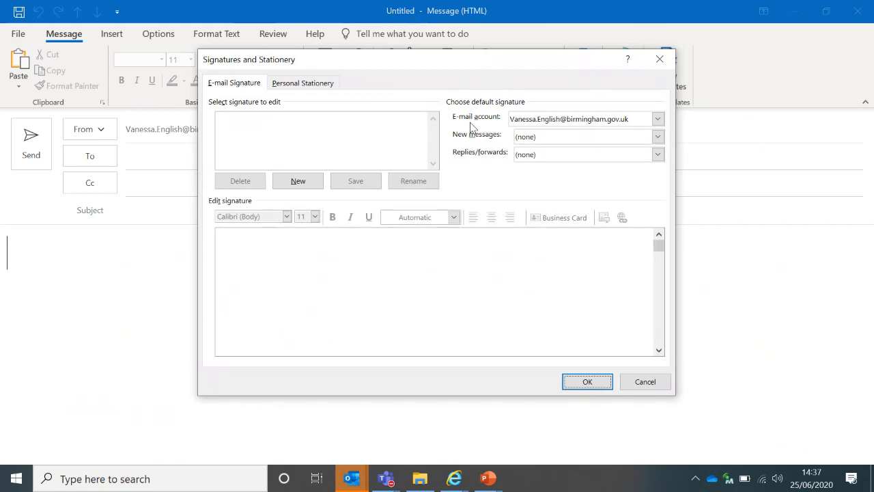
Add a new signature named 'Live Event'
left_click(297, 181)
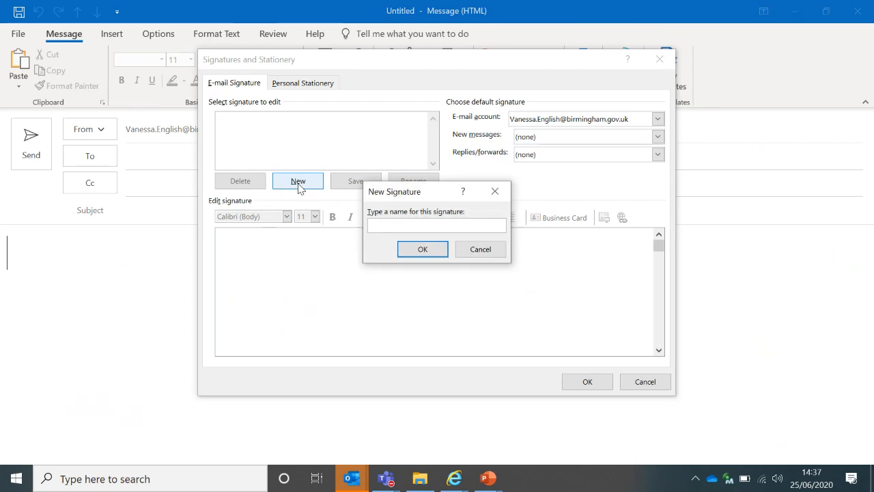
type("Live Event")
left_click(422, 249)
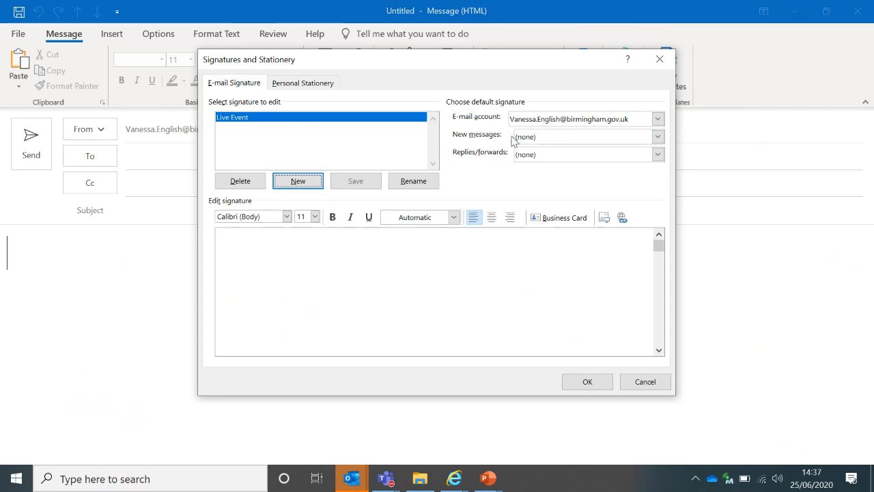
Choose Live Event as the default signature for new messages and for replies/forwards
left_click(658, 137)
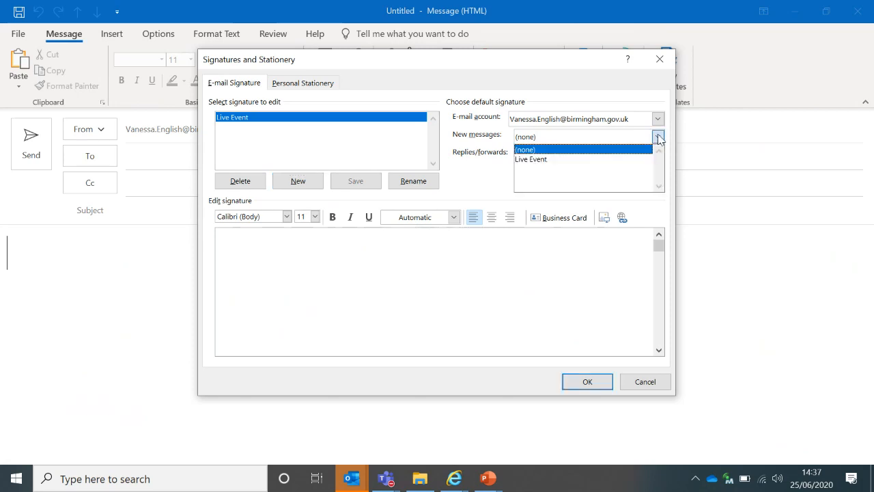
left_click(592, 159)
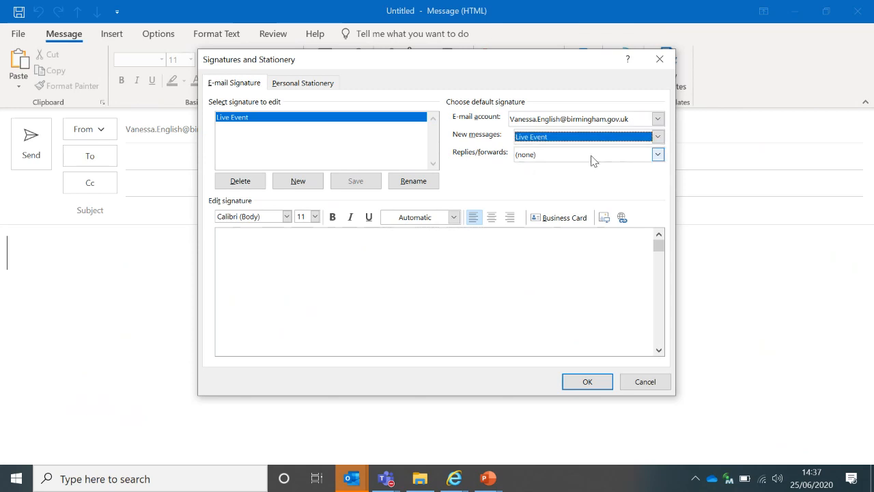
left_click(658, 155)
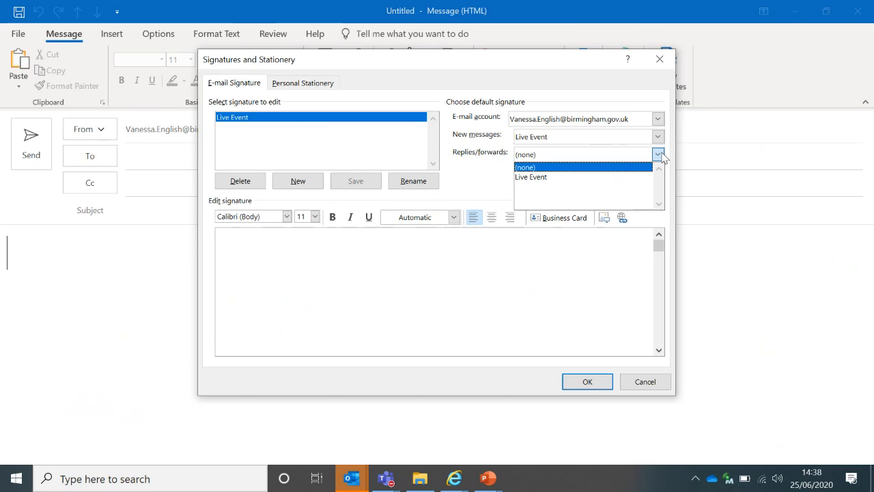
left_click(614, 177)
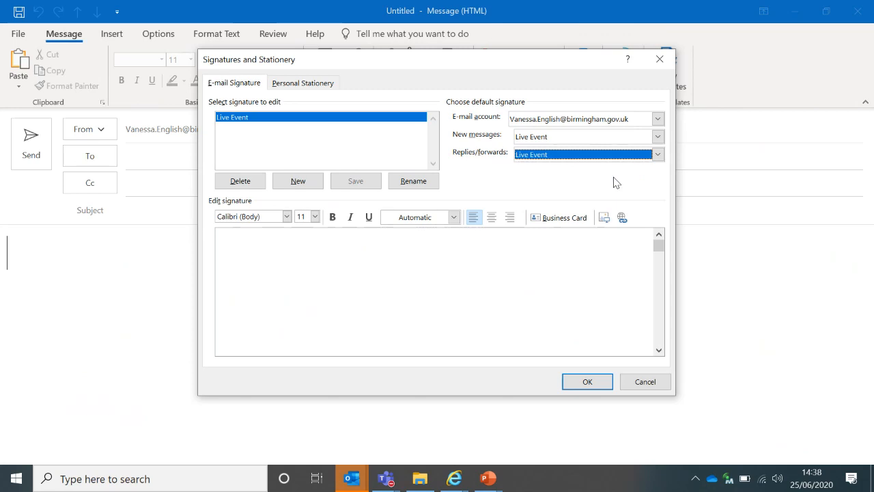
left_click(268, 241)
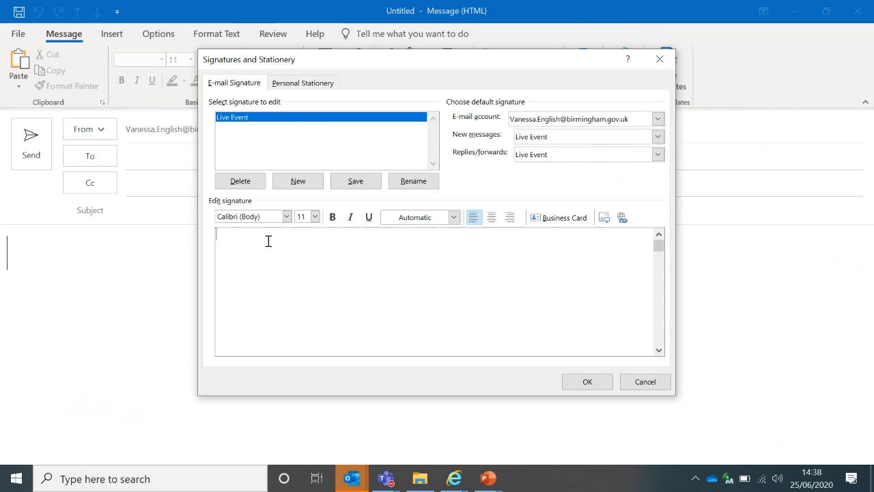
Type the sender's full name with 'At the Kitchen Table' below it, then select both lines
key("Return")
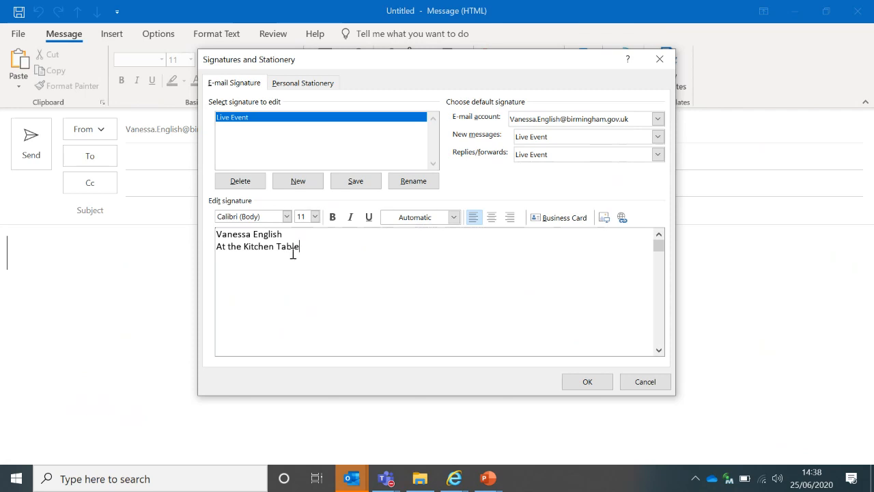
left_click_drag(290, 246, 227, 234)
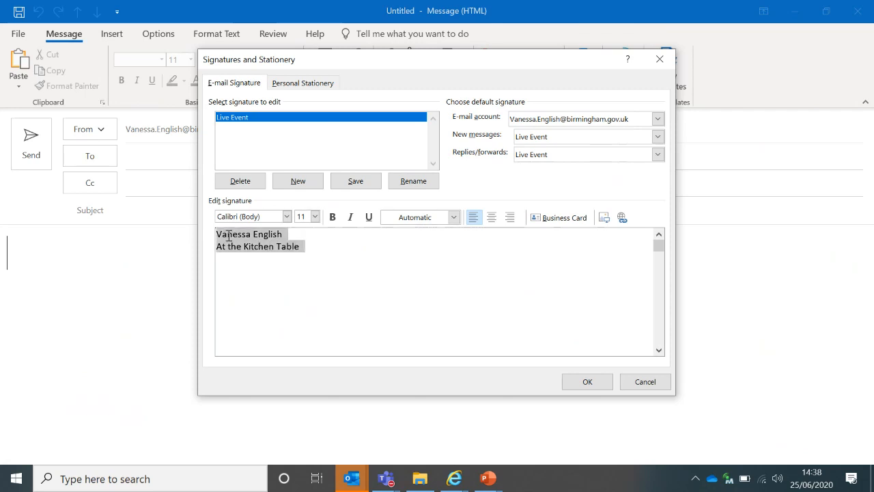
Format the signature text as Calibri 12 point in blue
left_click(287, 217)
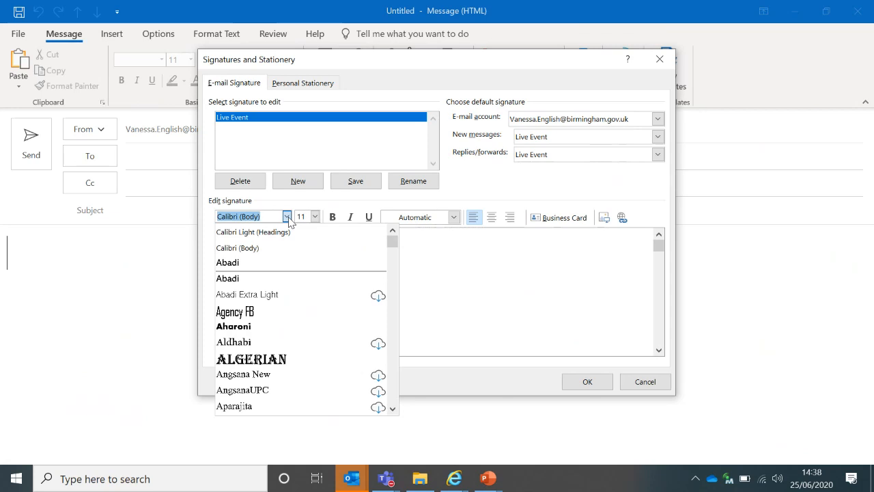
left_click(287, 216)
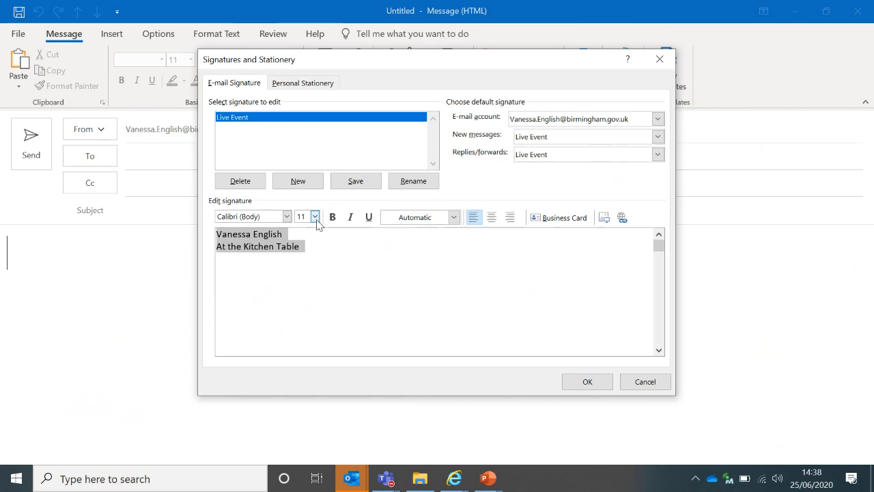
left_click(315, 217)
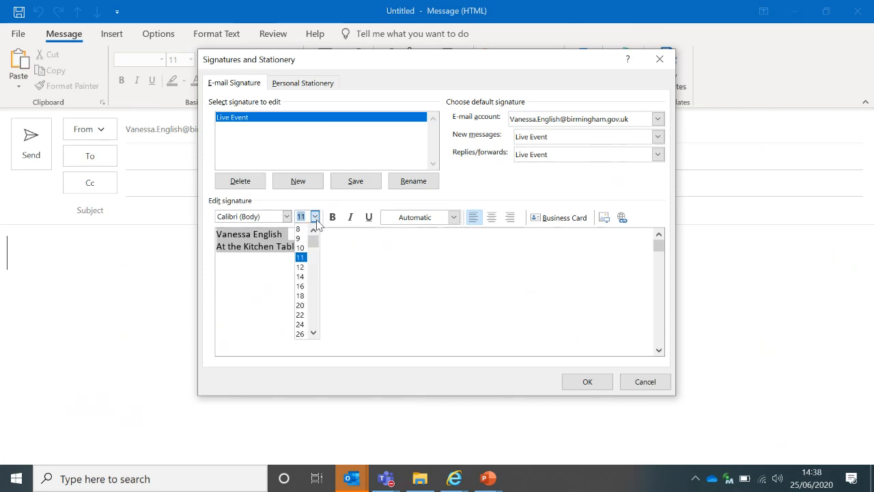
left_click(301, 266)
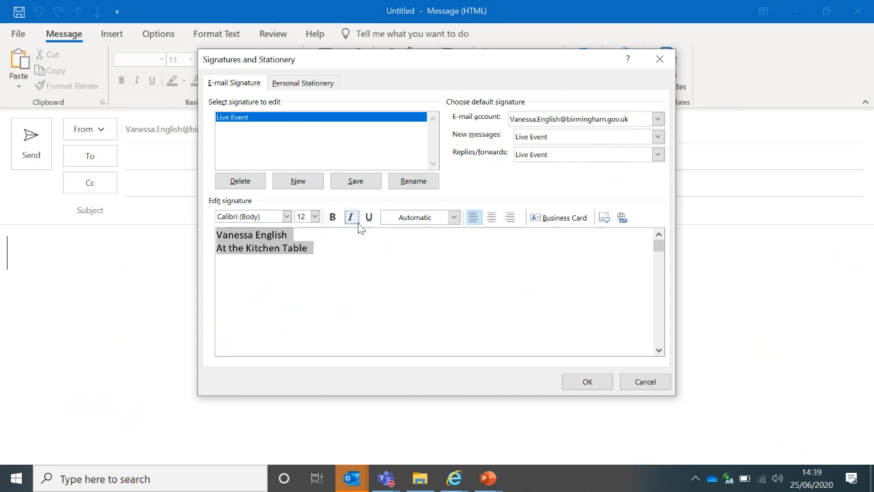
left_click(453, 217)
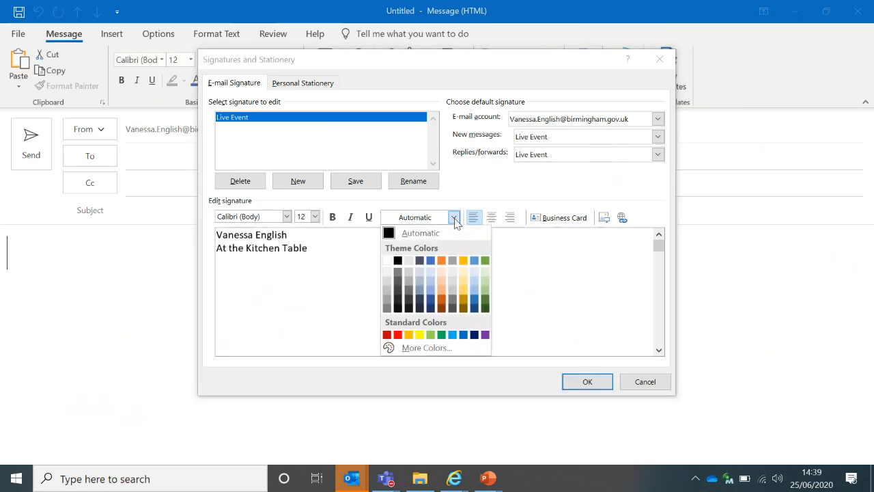
left_click(463, 335)
key("ctrl+a")
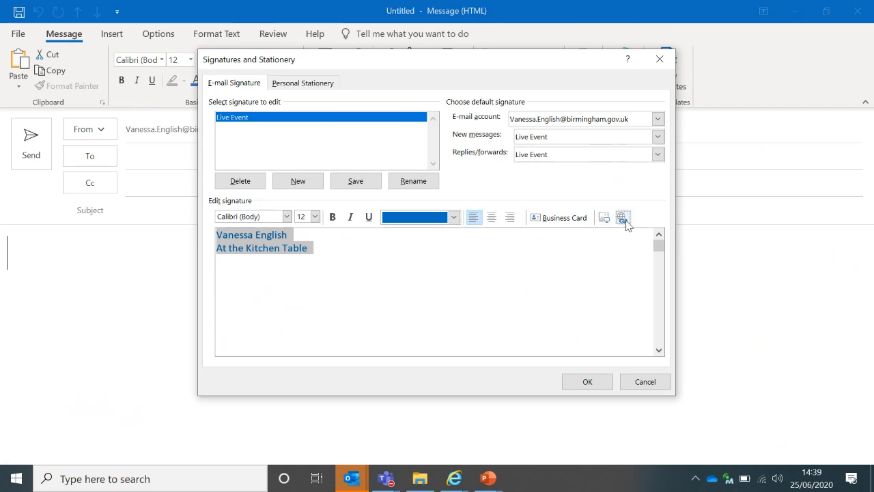
Add the phone number on a new line below 'At the Kitchen Table'
left_click(361, 249)
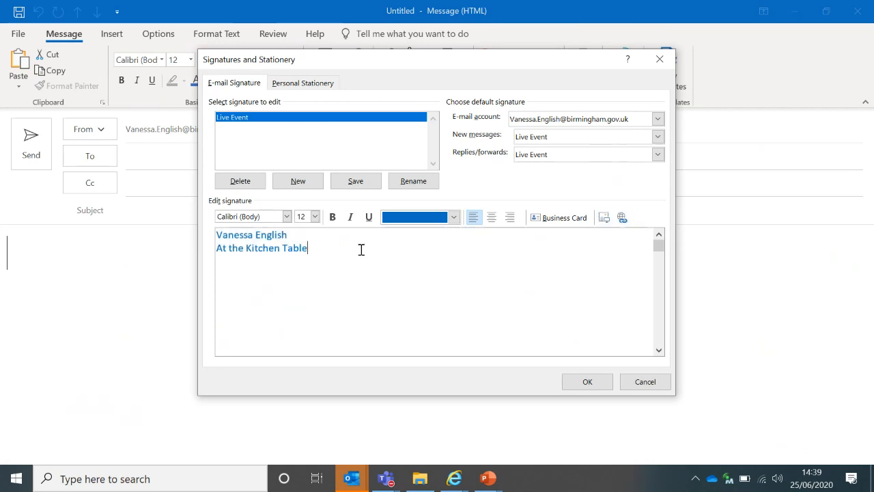
key("Return")
mouse_move(414, 480)
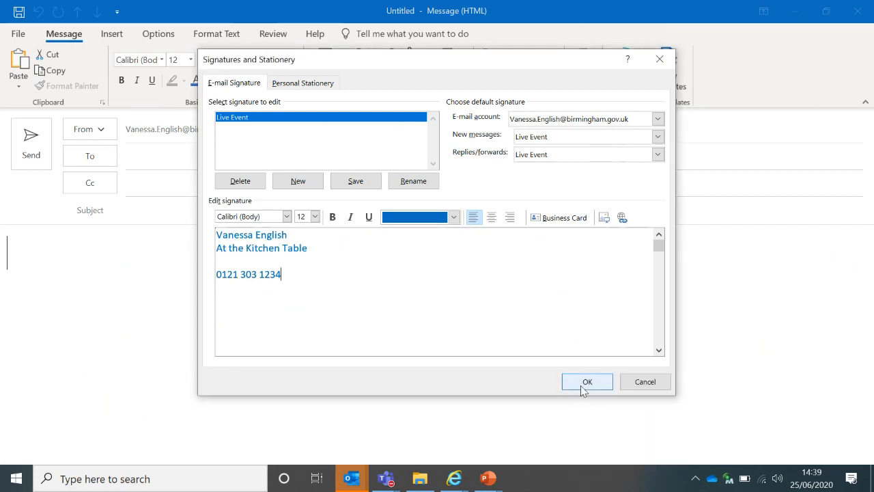
Save the signature, close the blank message, and start a new email showing the Live Event signature
left_click(584, 388)
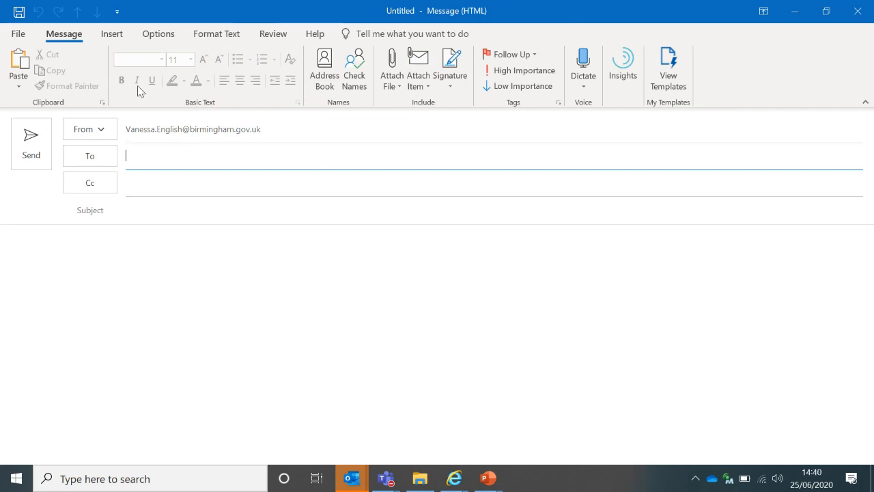
left_click(856, 11)
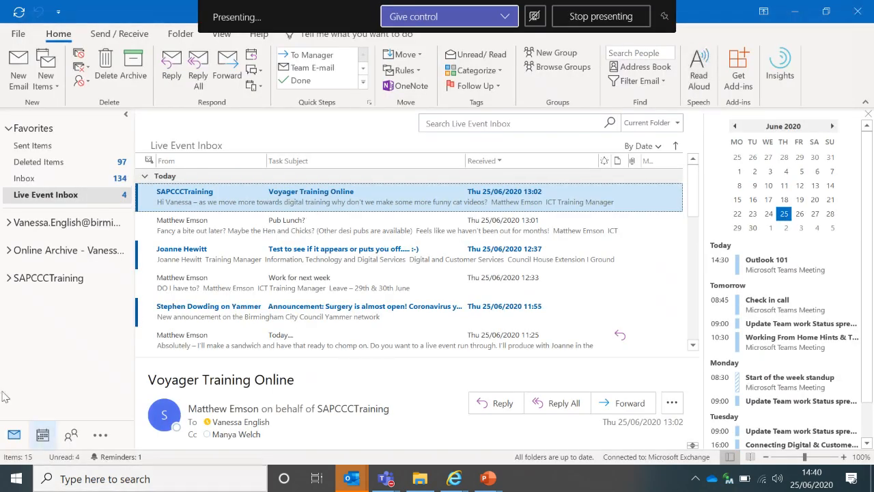
left_click(23, 76)
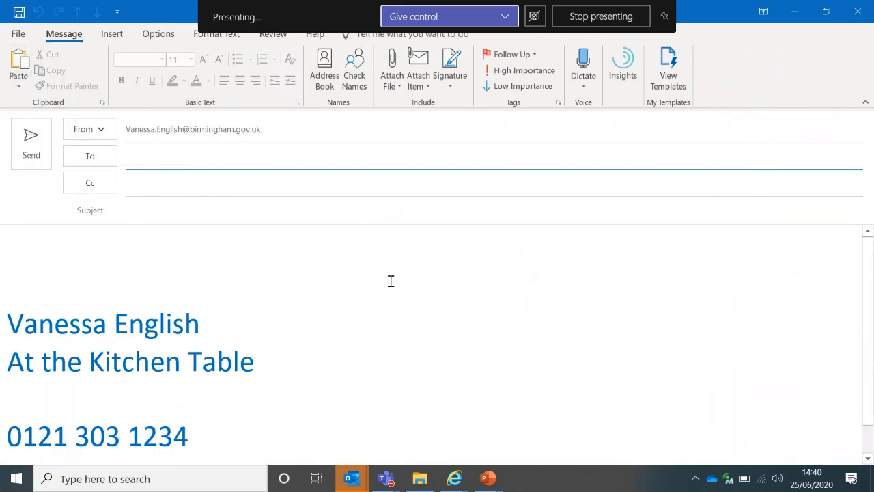
Check the signature's phone number in the test message, then close the message
left_click(868, 458)
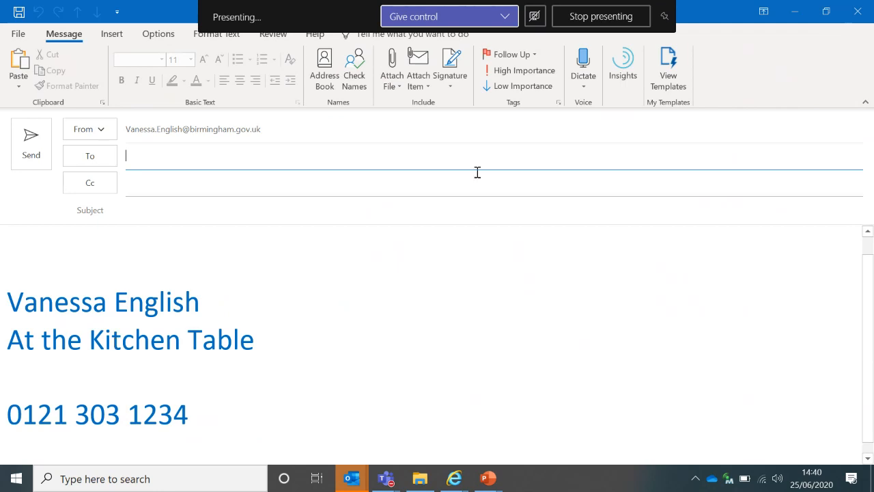
left_click(862, 8)
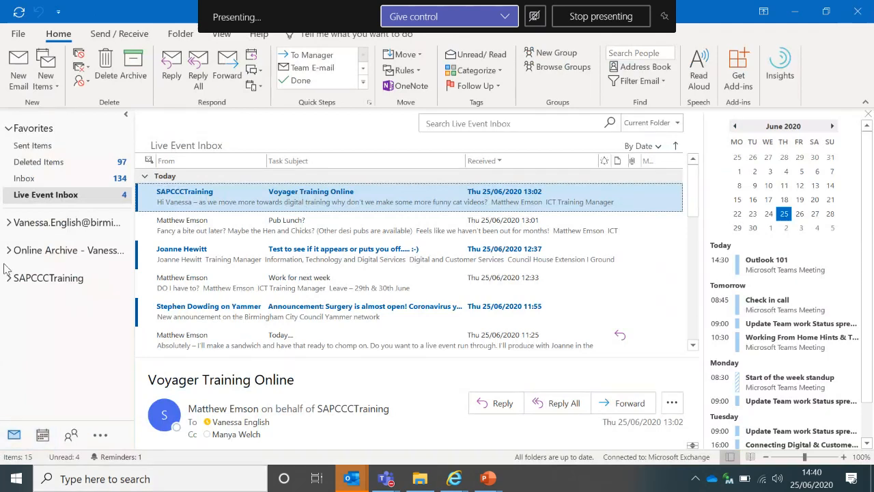
From a new email's Signatures settings, change the phone number's last digit from 4 to 5 and save
left_click(15, 85)
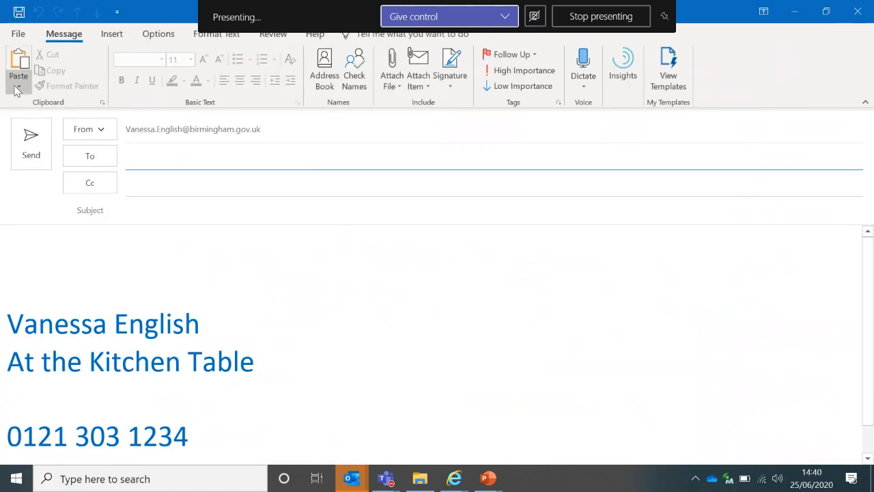
left_click(454, 91)
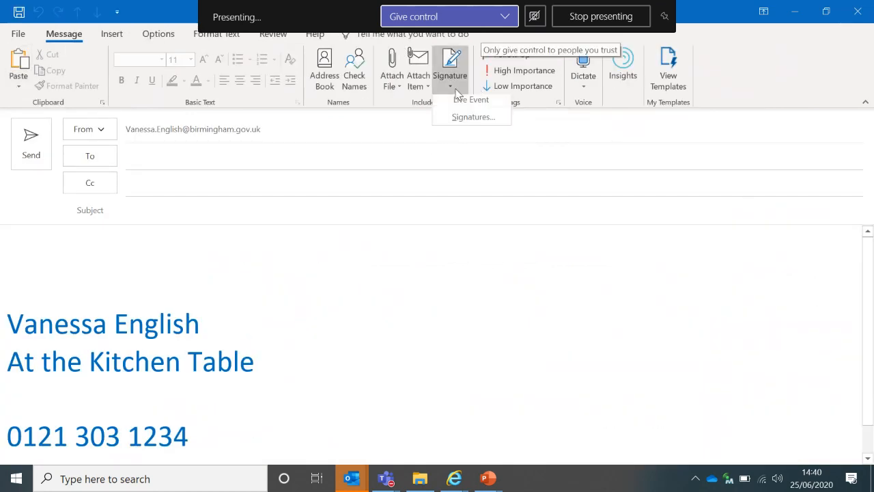
left_click(468, 120)
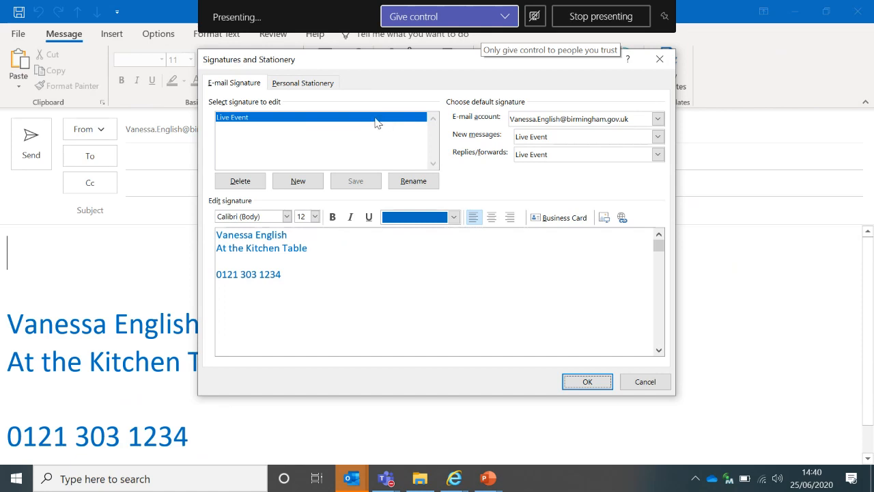
left_click(284, 274)
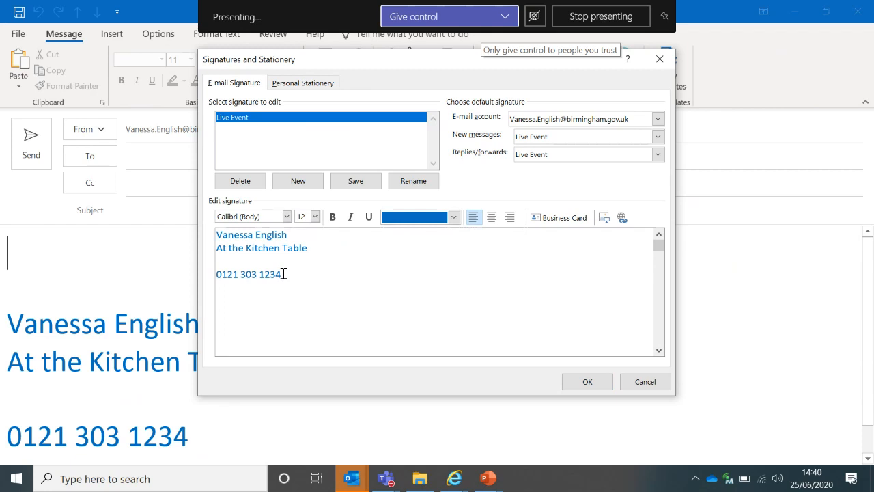
key("BackSpace")
type("5")
left_click(588, 382)
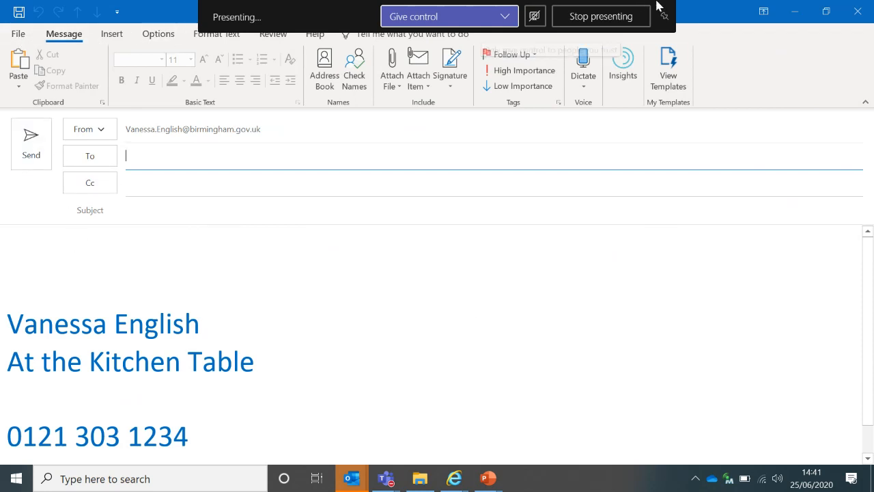
Close the outdated message, verify the corrected number in a fresh email, then close it
left_click(858, 15)
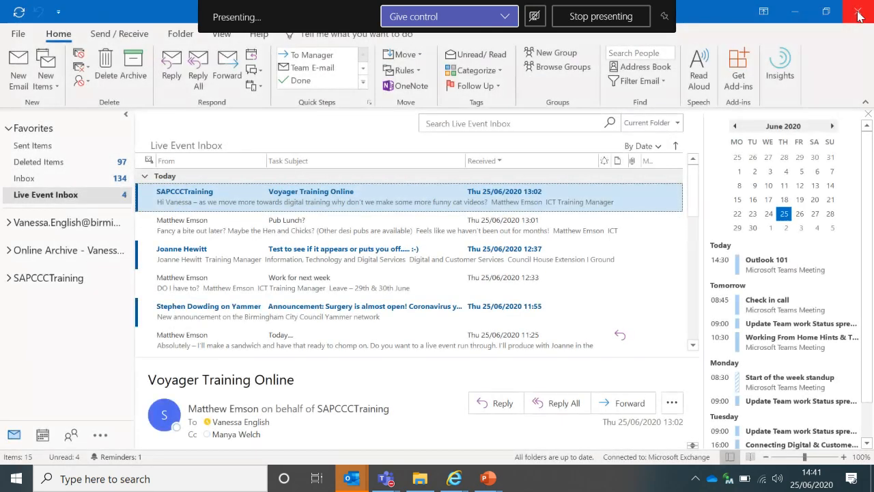
left_click(25, 77)
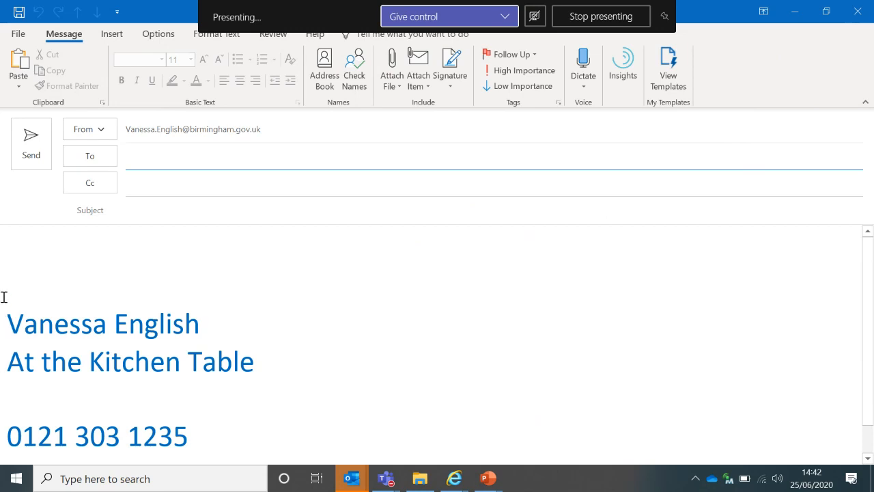
left_click(858, 14)
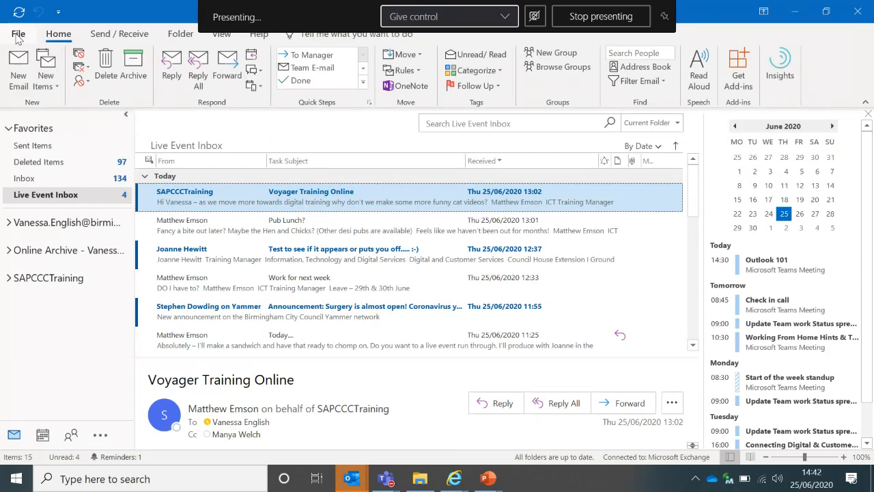
Open the Delve About me profile from File > Office Account user information
left_click(18, 35)
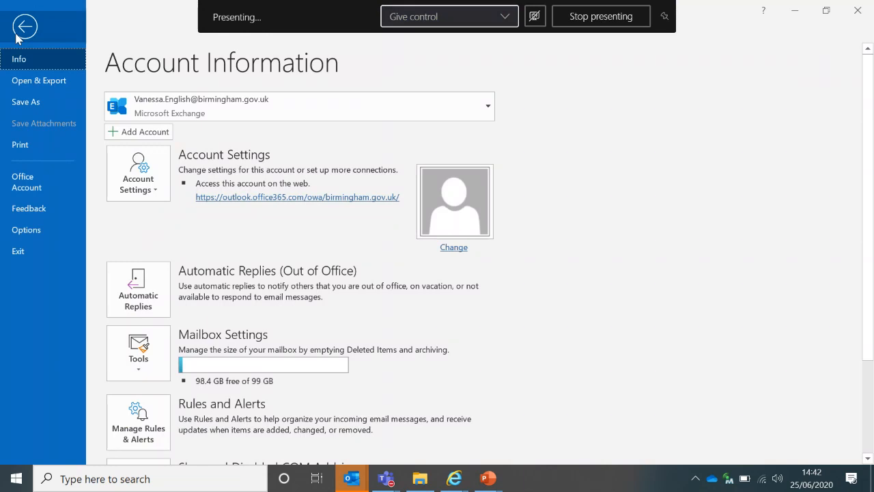
left_click(28, 181)
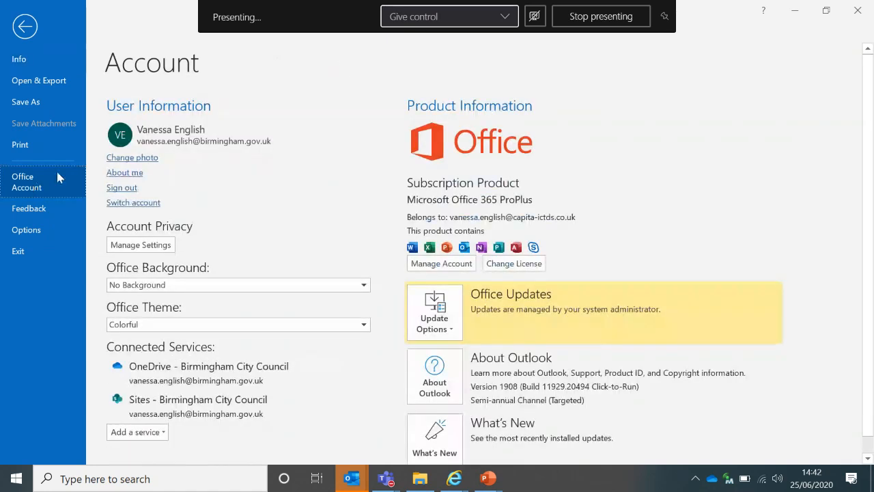
left_click(123, 175)
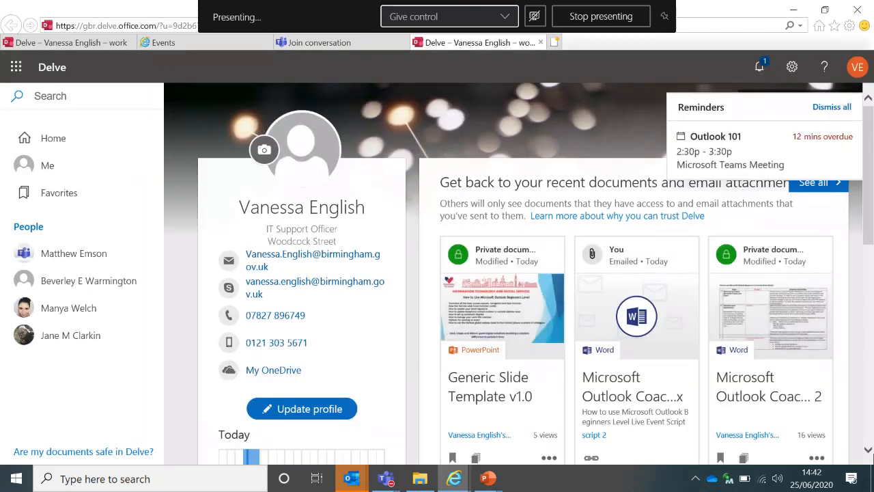
Dismiss the overdue Outlook 101 reminder and open Delve's Update your profile page
left_click(867, 450)
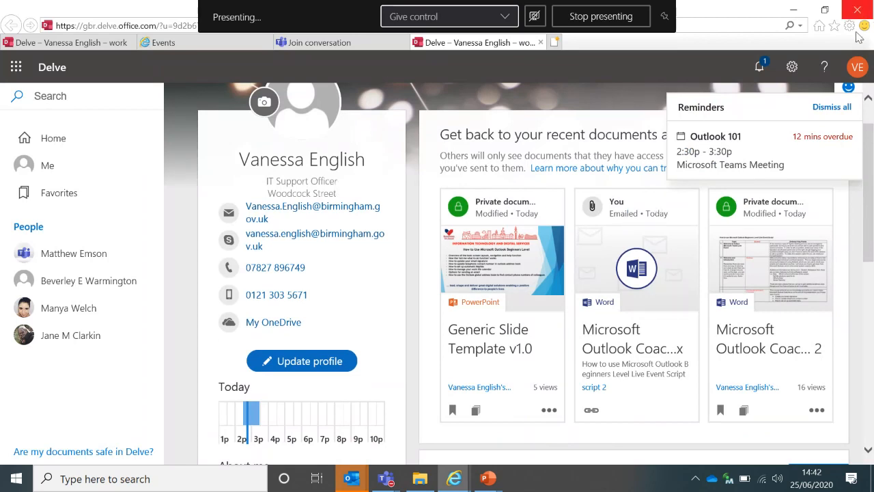
left_click(834, 108)
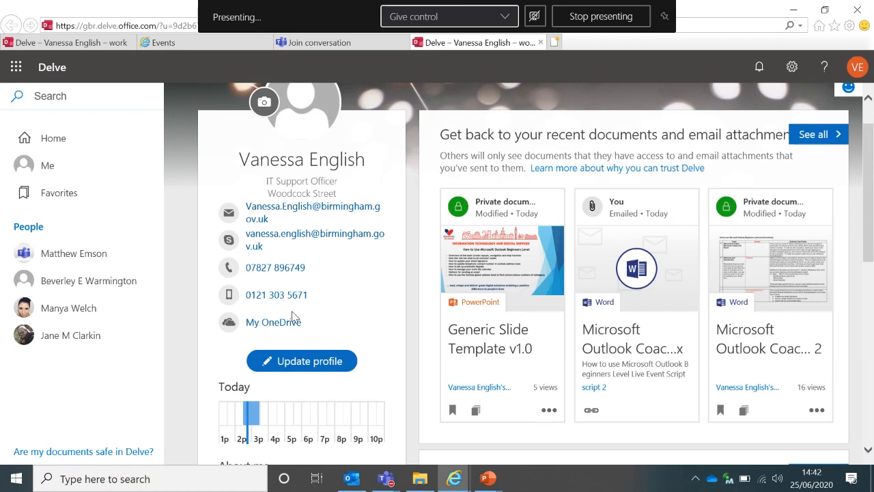
scroll(291, 314, "up", 1)
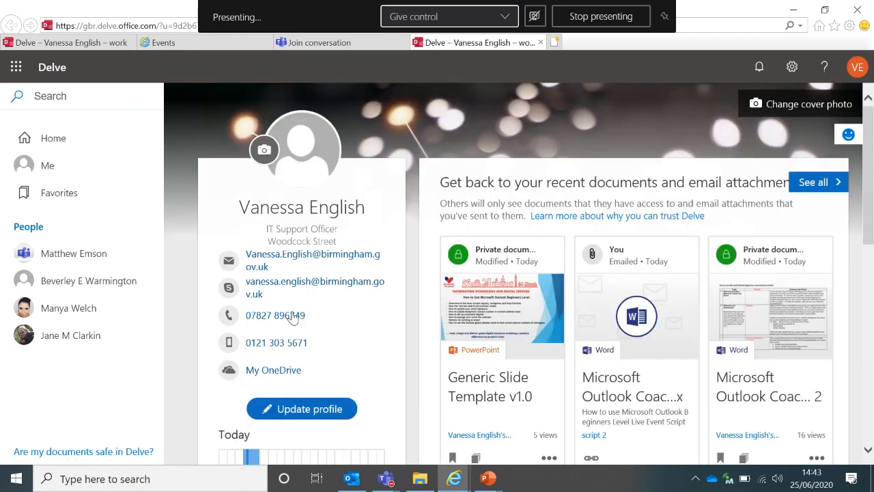
left_click(313, 413)
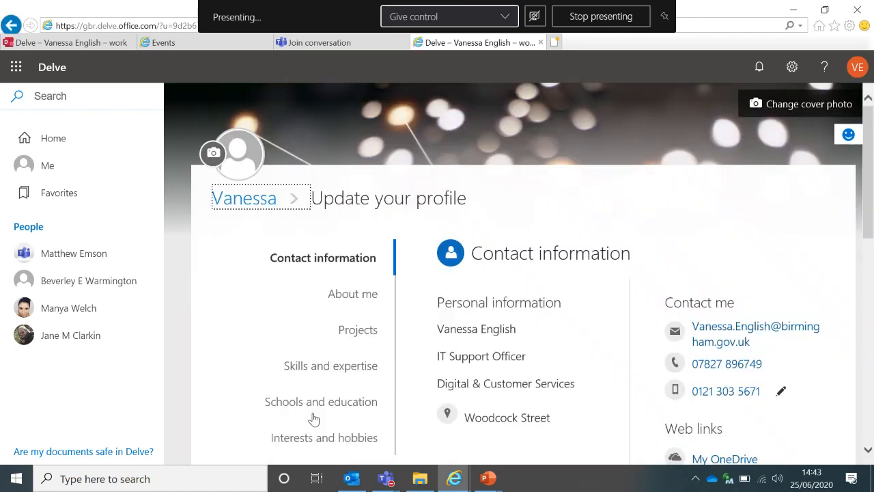
Replace the mobile phone number in the Delve contact information with a new number
left_click(867, 450)
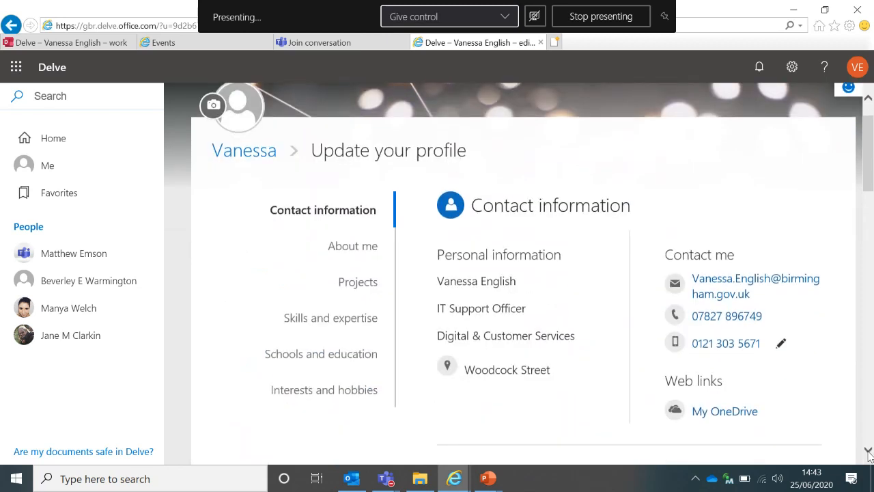
mouse_move(763, 353)
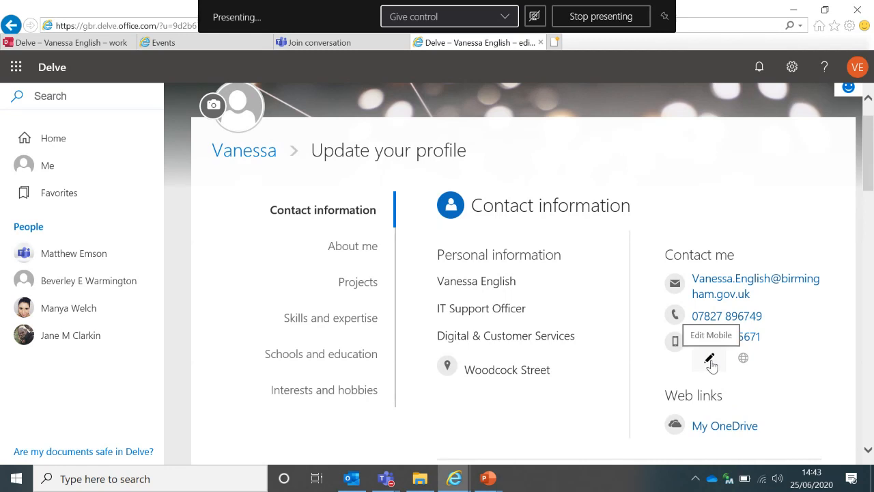
left_click(710, 361)
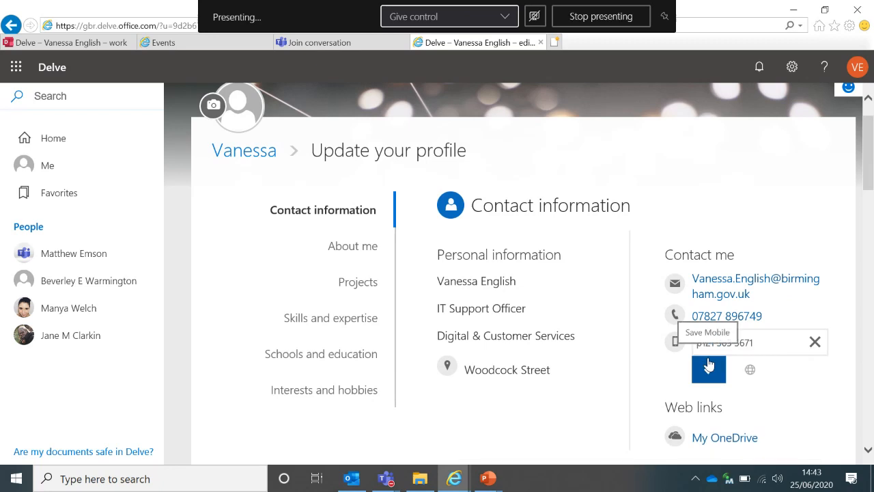
key("ctrl+a")
key("BackSpace")
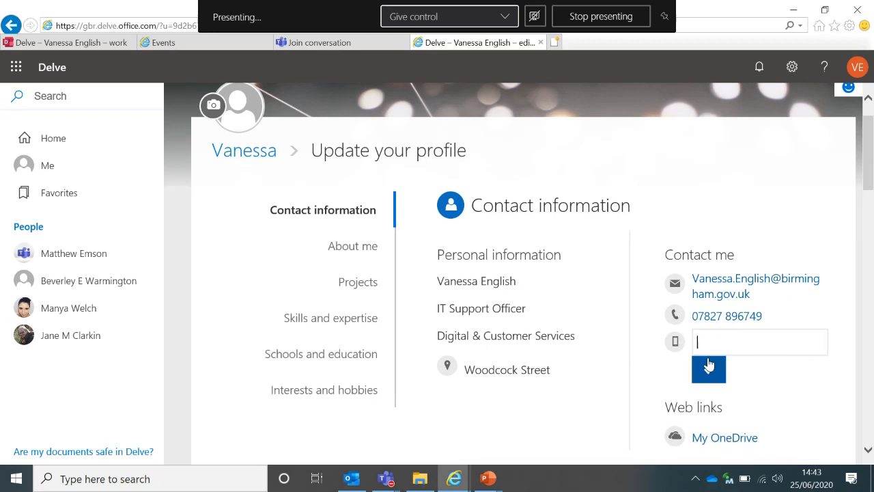
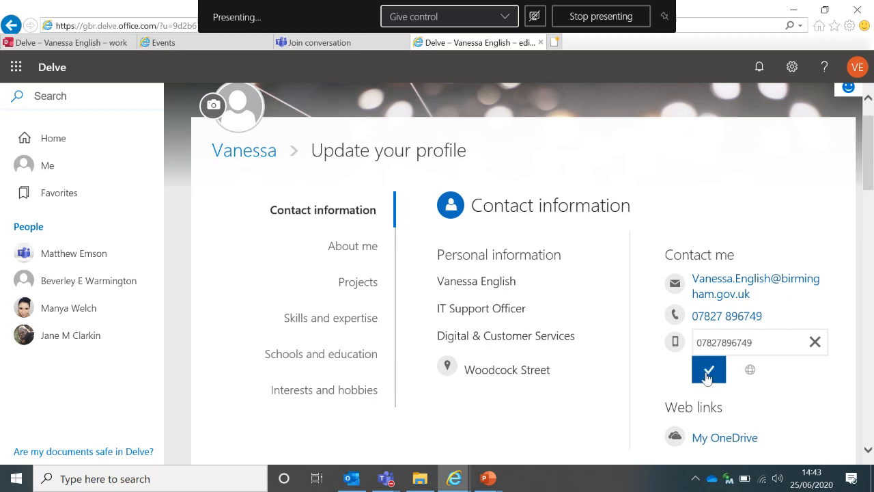
Save the new mobile number and close the Delve profile and Teams conversation tabs
left_click(708, 372)
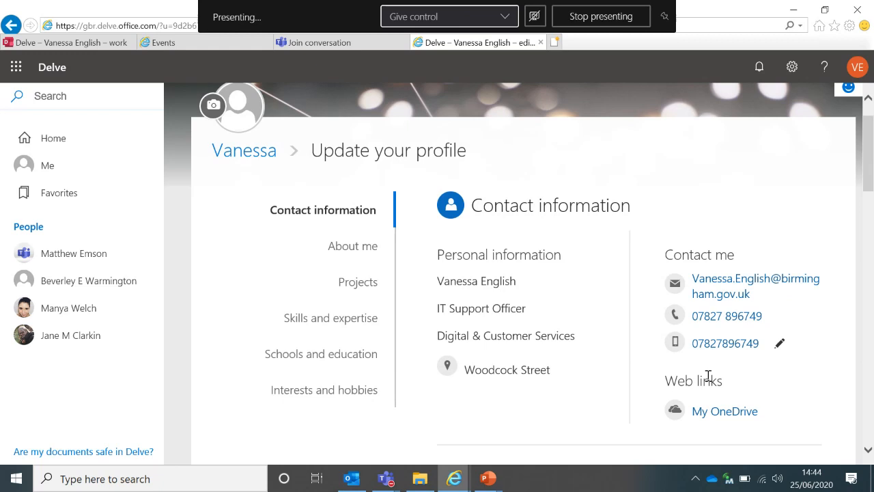
left_click(540, 42)
left_click(540, 43)
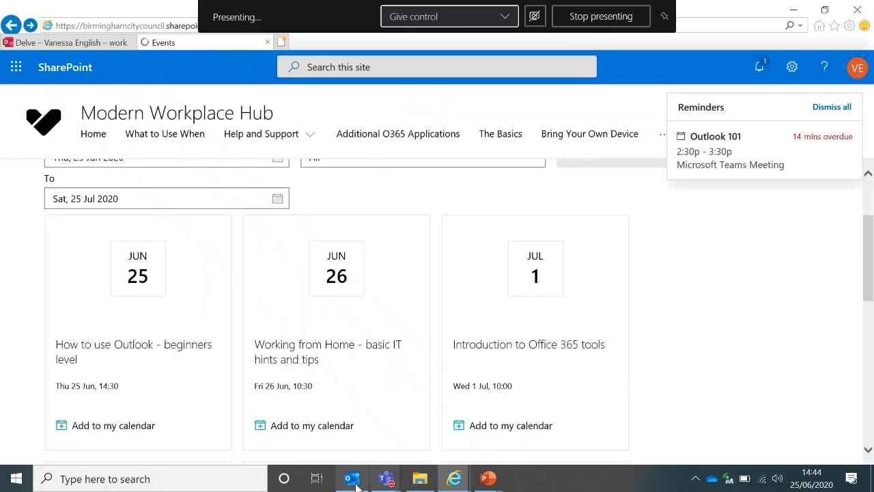
Switch back to Outlook, return to the Inbox, and open the File Info page
left_click(355, 482)
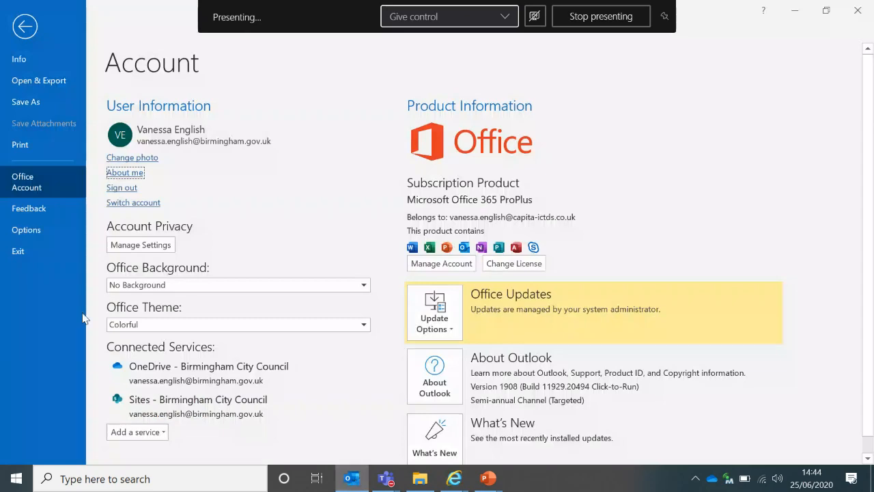
left_click(25, 28)
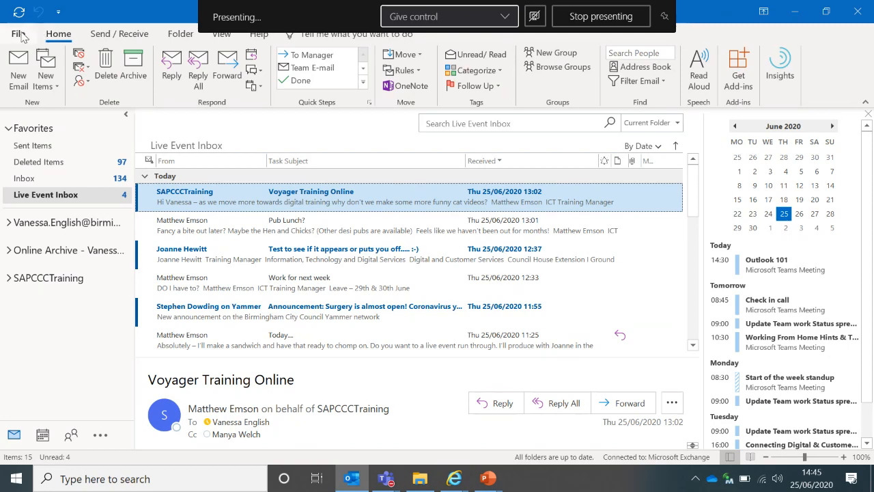
left_click(20, 35)
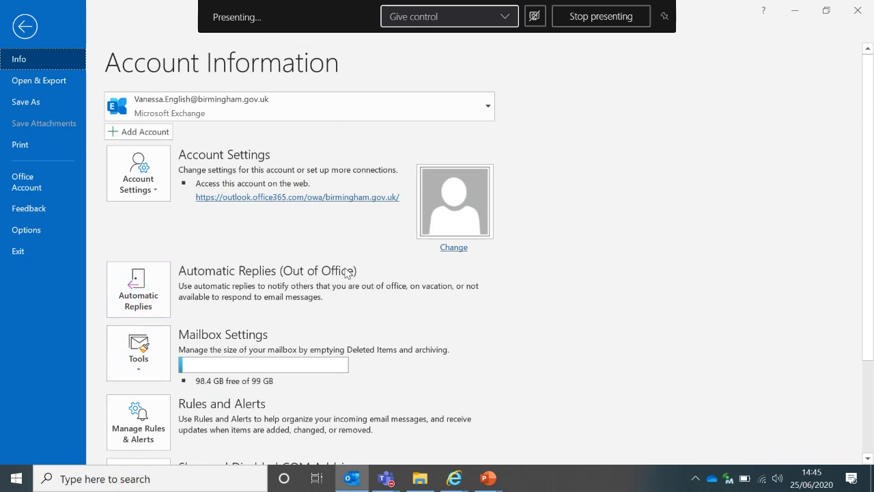
Turn on automatic replies limited to a time range starting at 14:45 on 25/06/2020
left_click(135, 292)
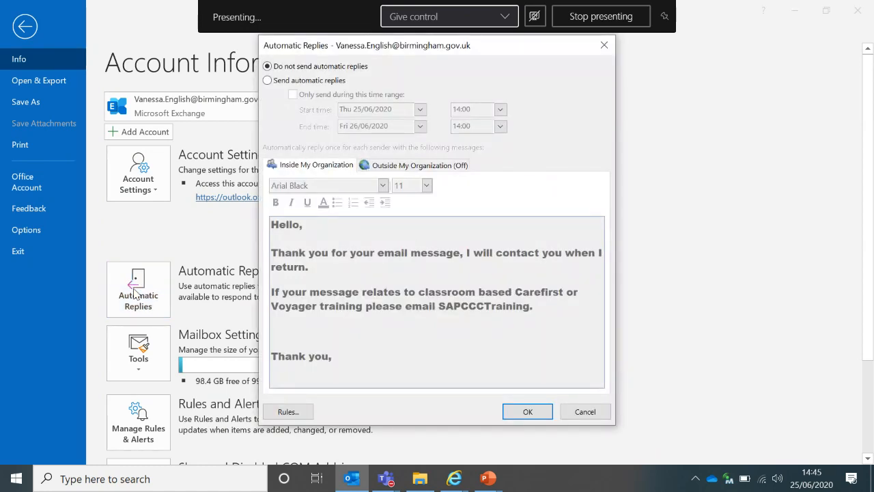
left_click(267, 80)
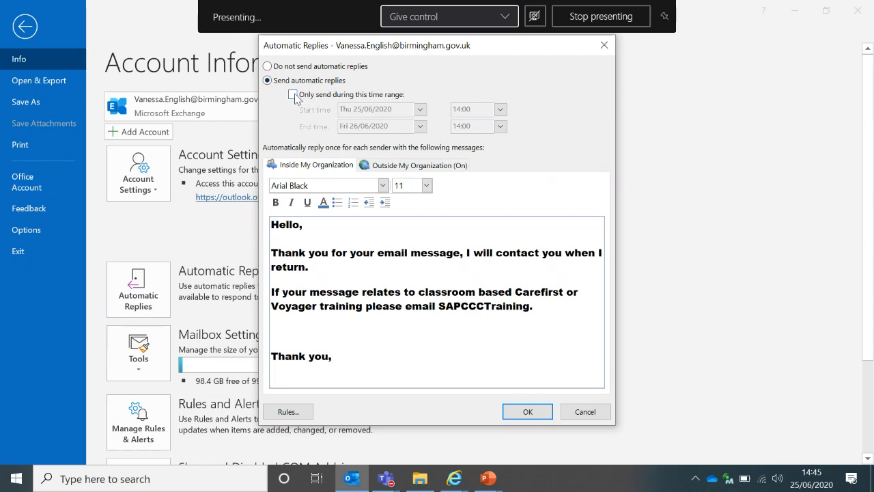
left_click(293, 95)
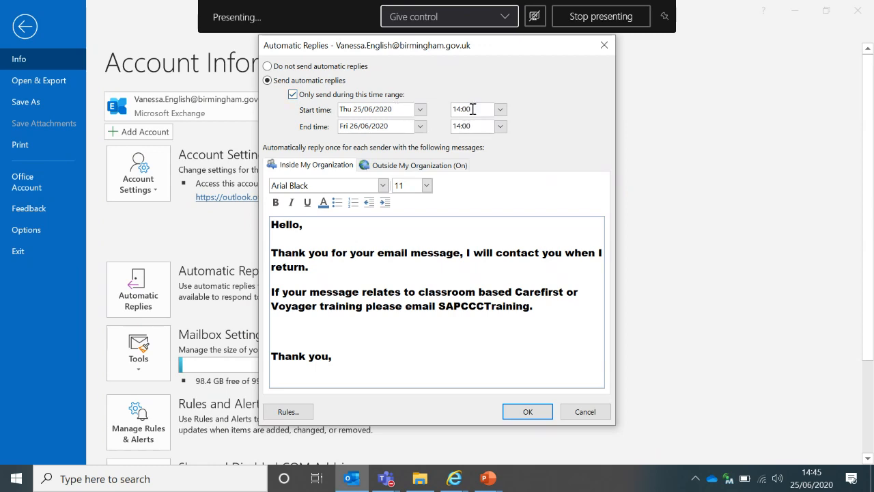
left_click(472, 109)
key("BackSpace")
key("BackSpace")
type("45")
Keep the Arial Black 11 reply font, review the outside-organization reply, save, and return to mail
left_click(383, 185)
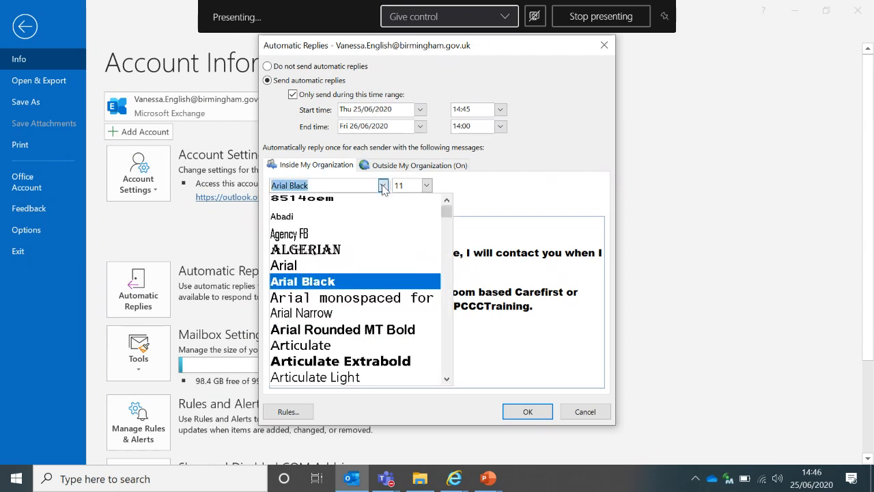
left_click(383, 186)
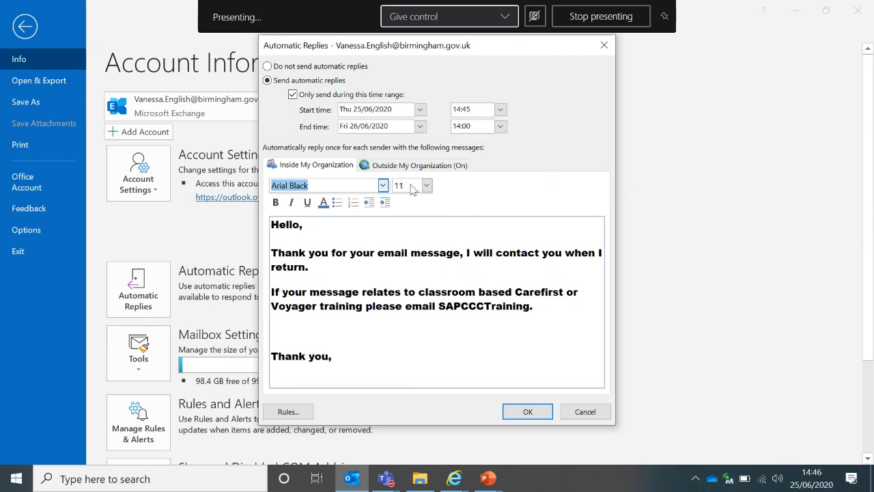
left_click(427, 186)
left_click(427, 186)
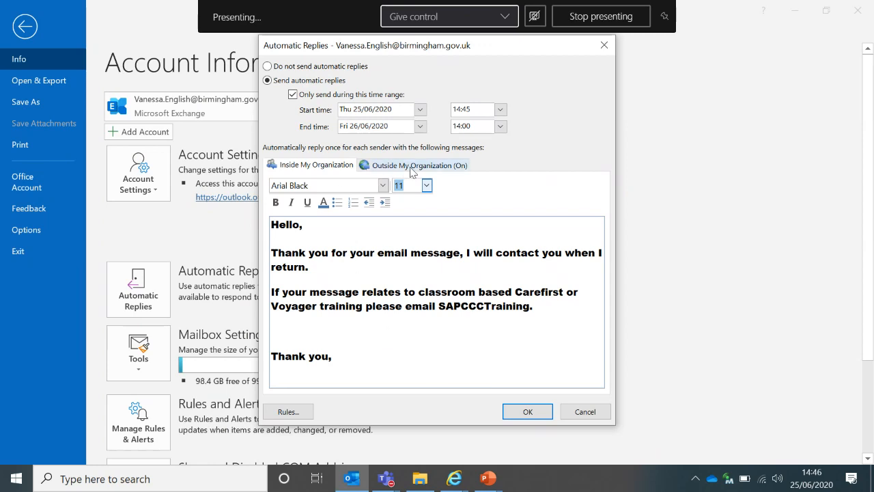
left_click(414, 166)
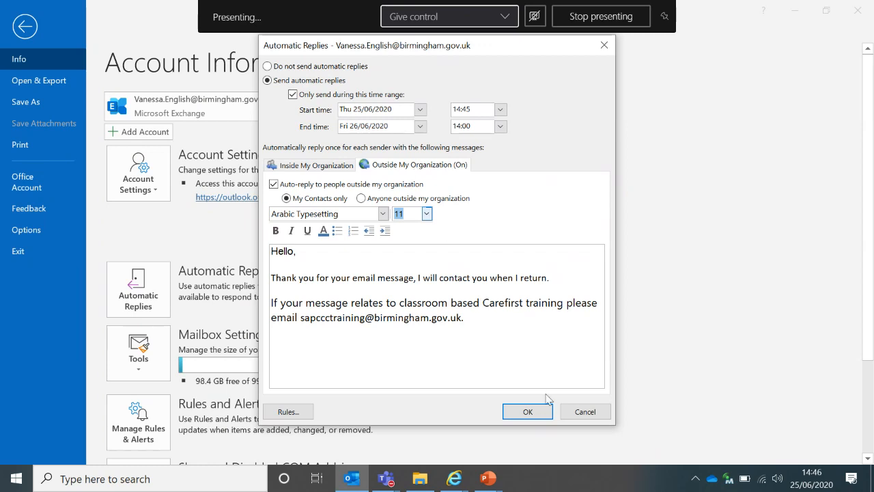
left_click(531, 412)
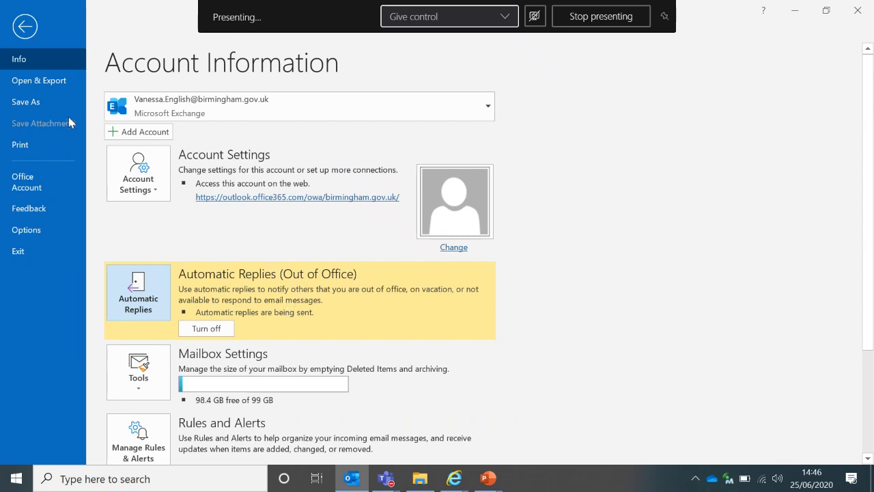
left_click(30, 30)
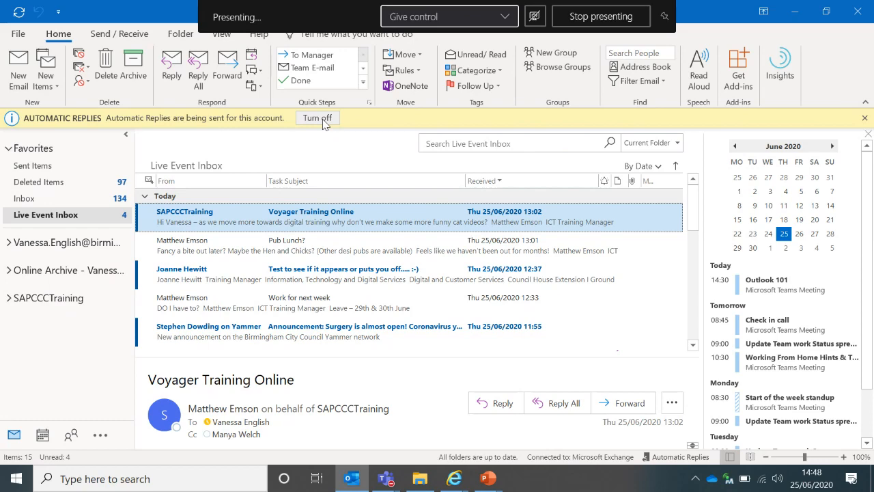
Turn off automatic replies using the yellow bar above the message list
left_click(321, 119)
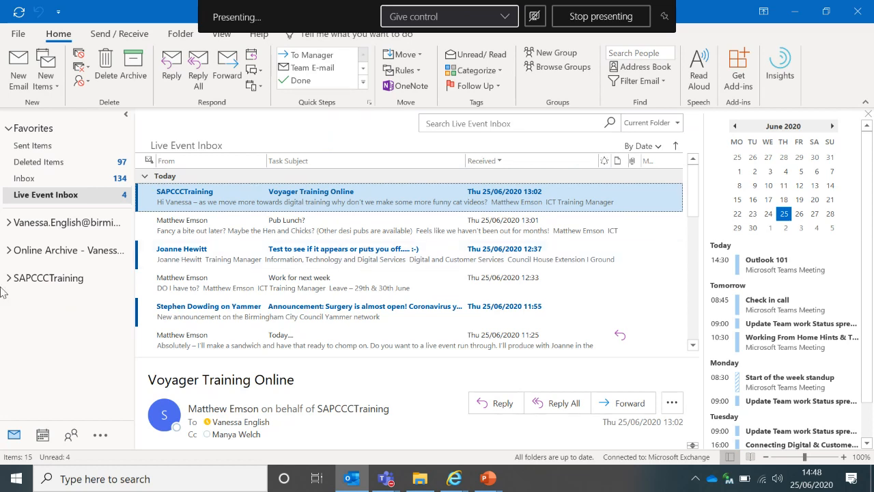
mouse_move(42, 435)
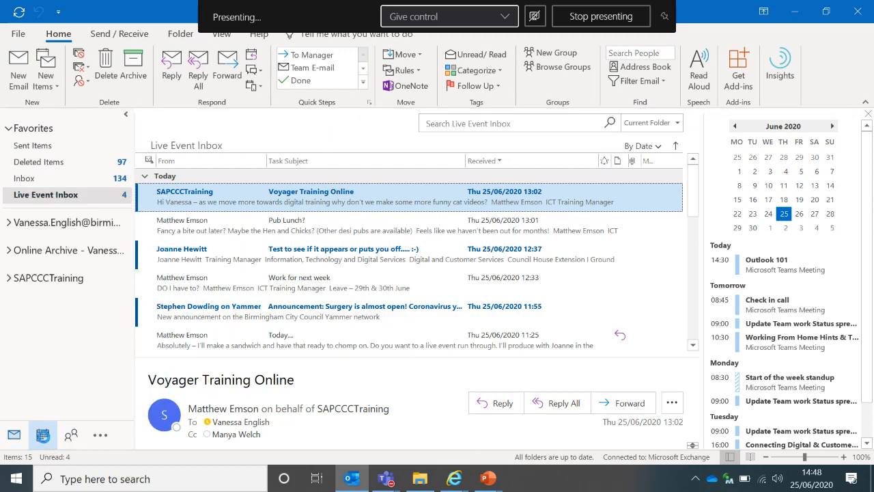
Start a new Teams meeting from the Calendar titled 'Supervision'
left_click(43, 436)
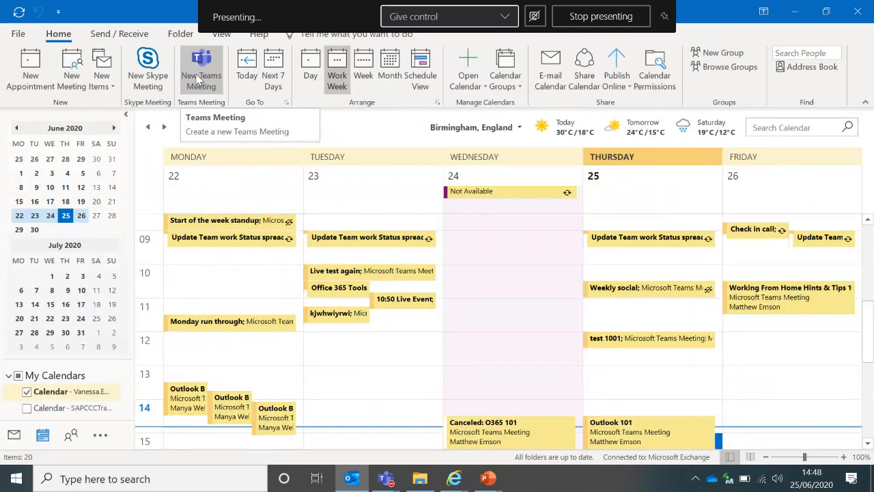
left_click(197, 79)
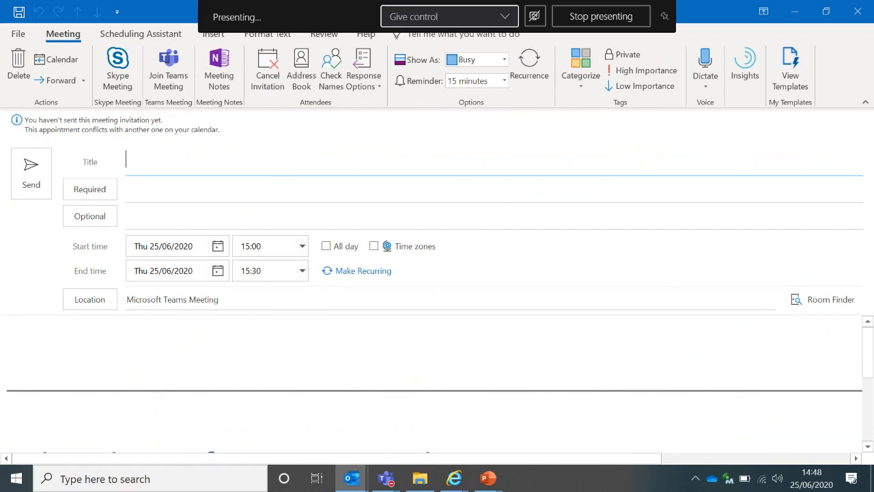
type("Supervision")
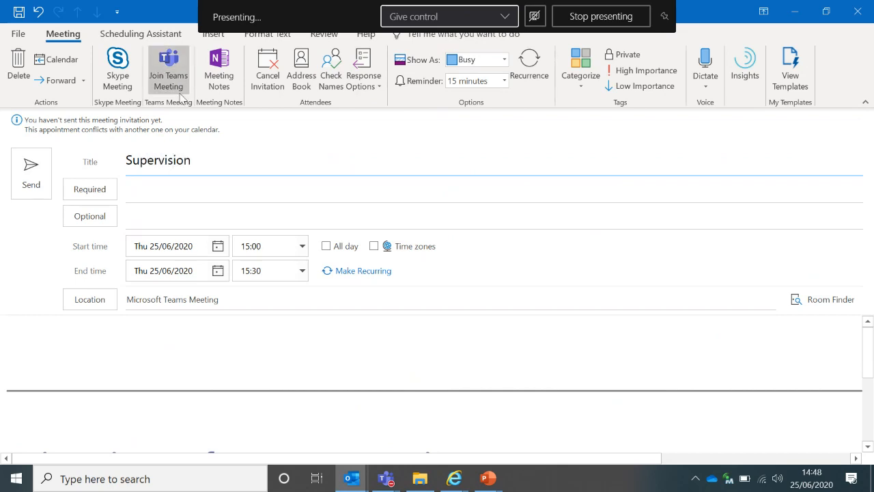
Add two contacts as required attendees and one contact as an optional attendee
left_click(156, 187)
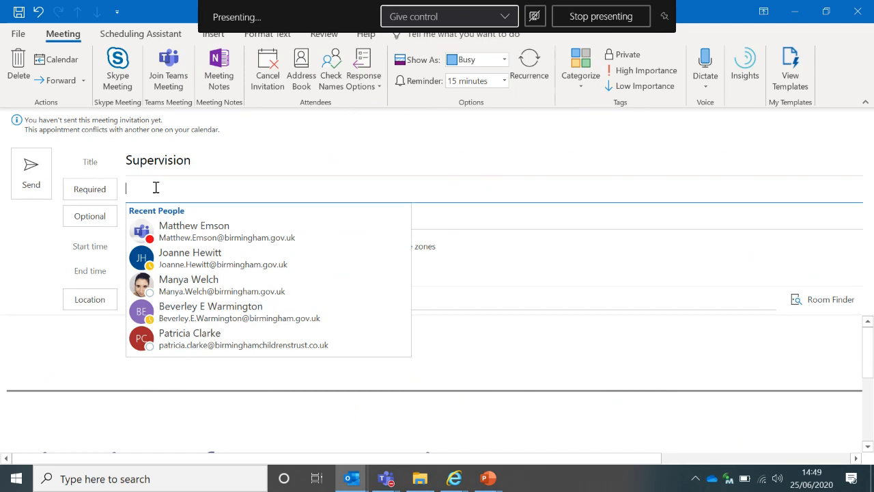
type("joa")
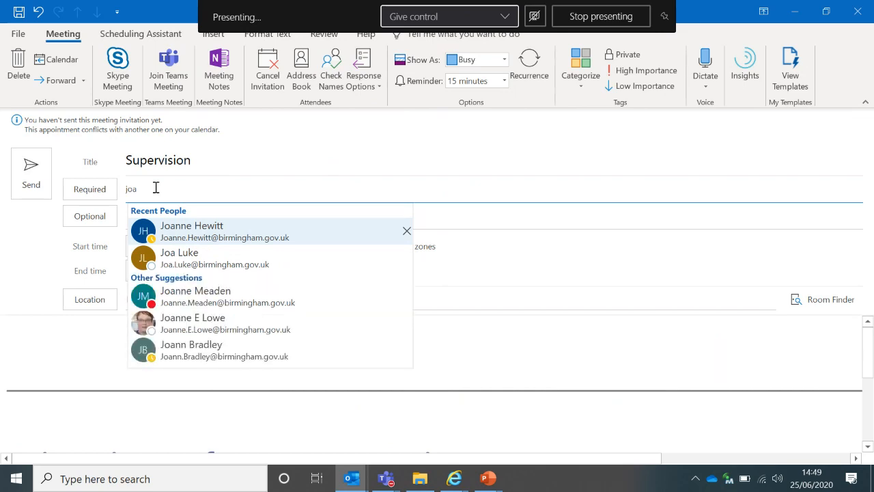
left_click(173, 230)
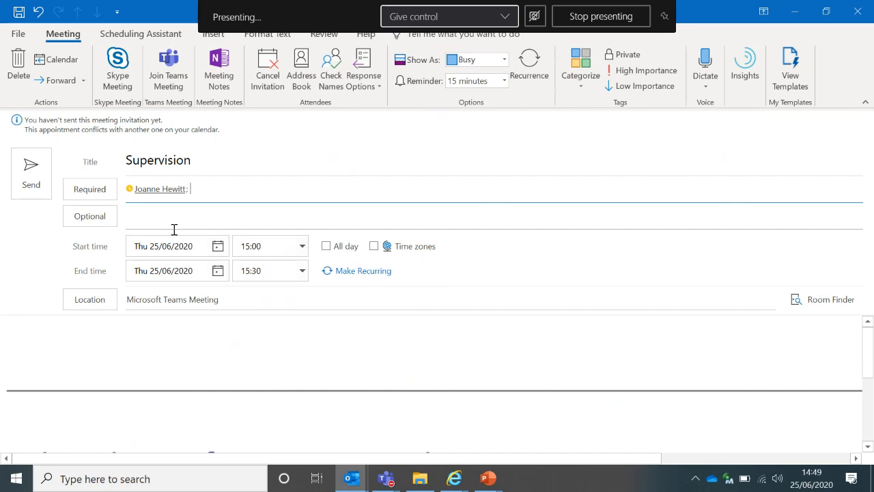
type("matt")
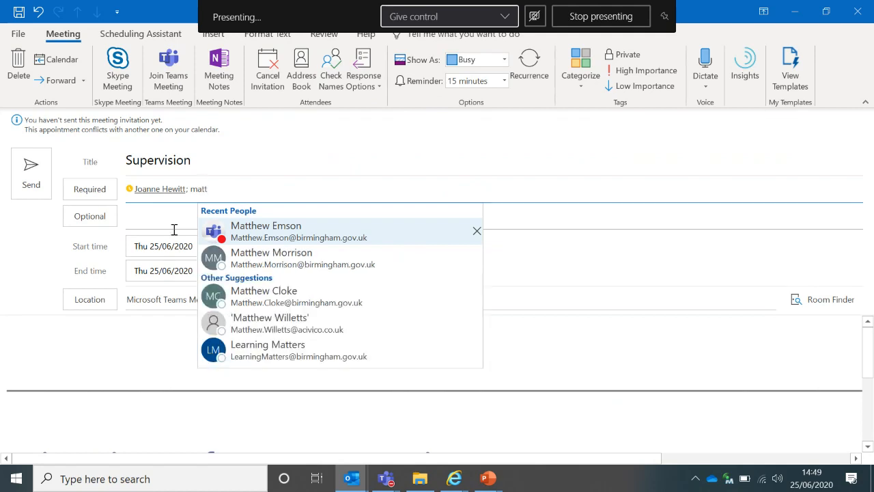
key("Return")
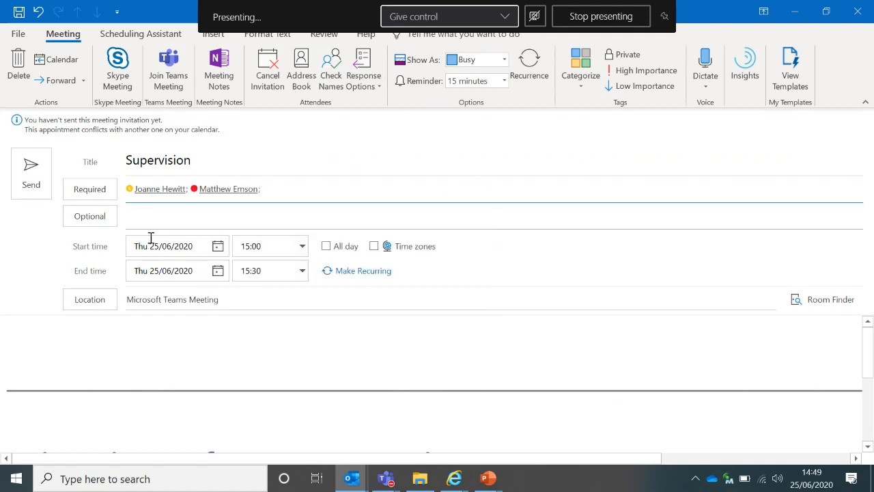
left_click(139, 216)
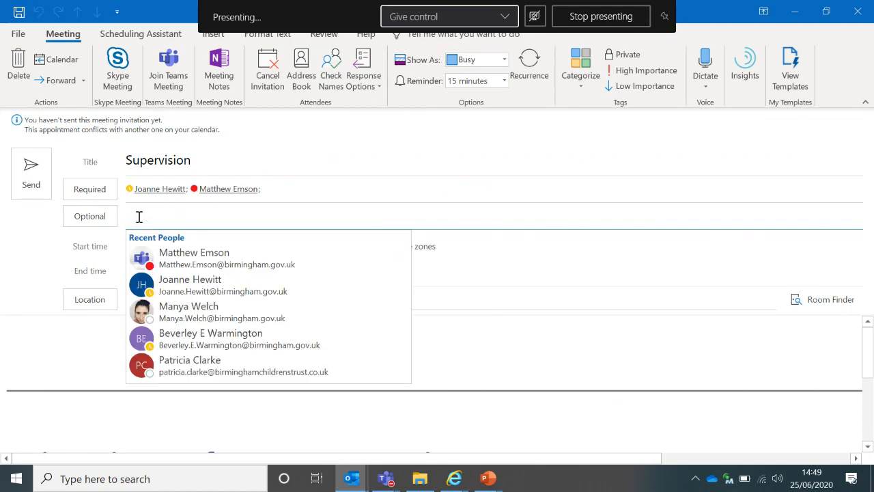
type("manya")
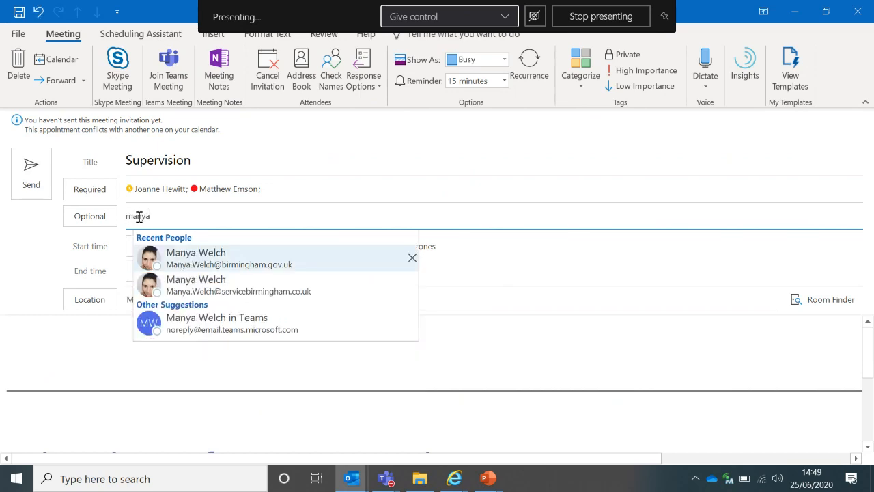
key("Return")
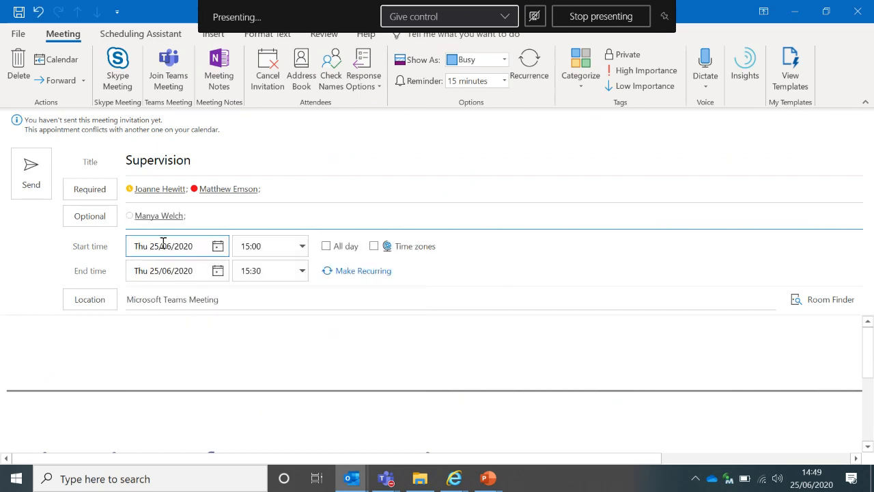
Set the Supervision meeting to start at 15:30 and end at 16:15
left_click(303, 246)
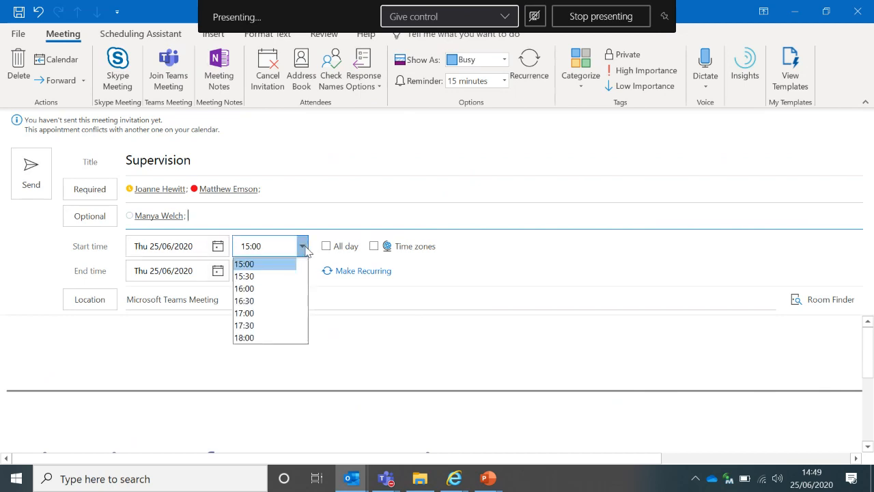
left_click(267, 274)
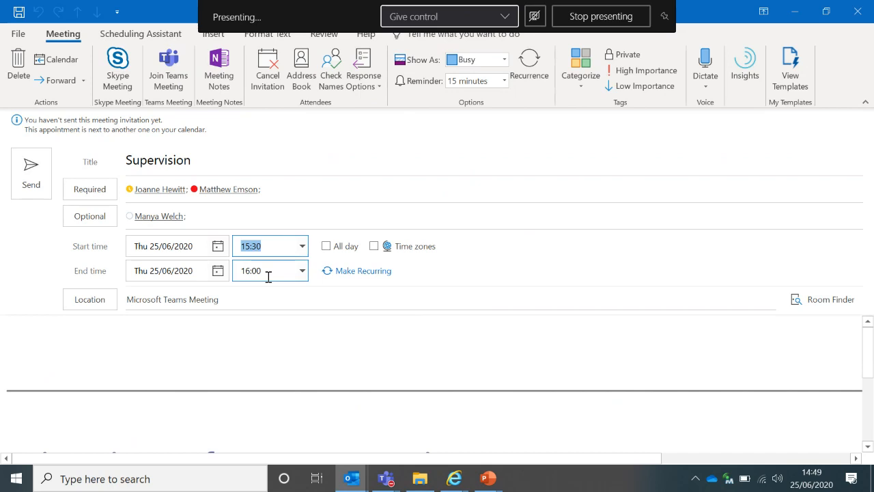
left_click(301, 271)
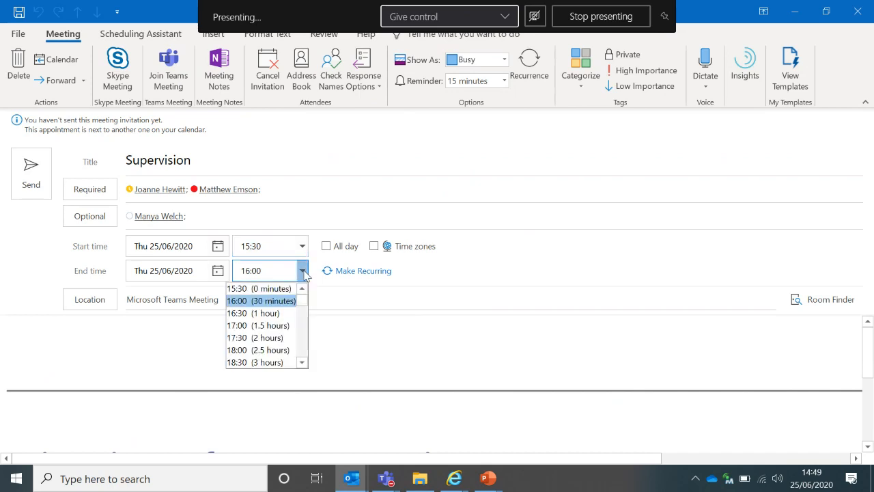
left_click(272, 313)
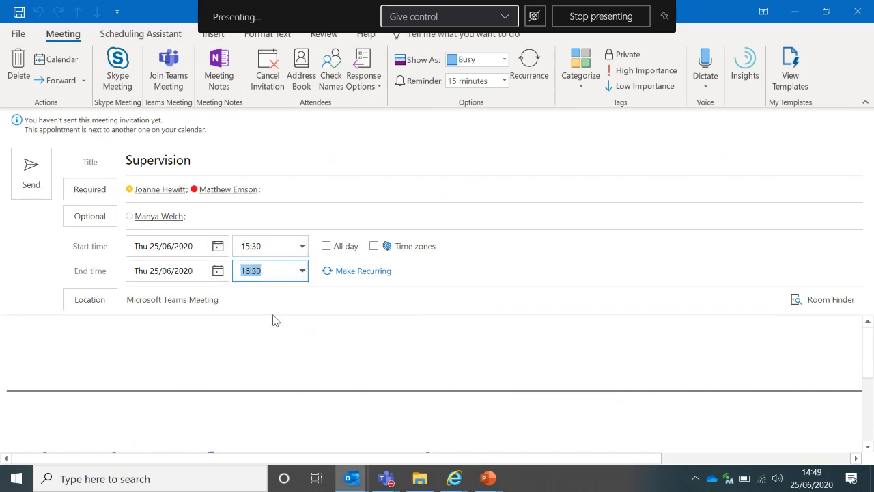
left_click(256, 271)
type("15")
key("Delete")
key("BackSpace")
key("BackSpace")
key("BackSpace")
type("15")
Toggle All day on and back off, then begin the body with 'June ....'
left_click(326, 245)
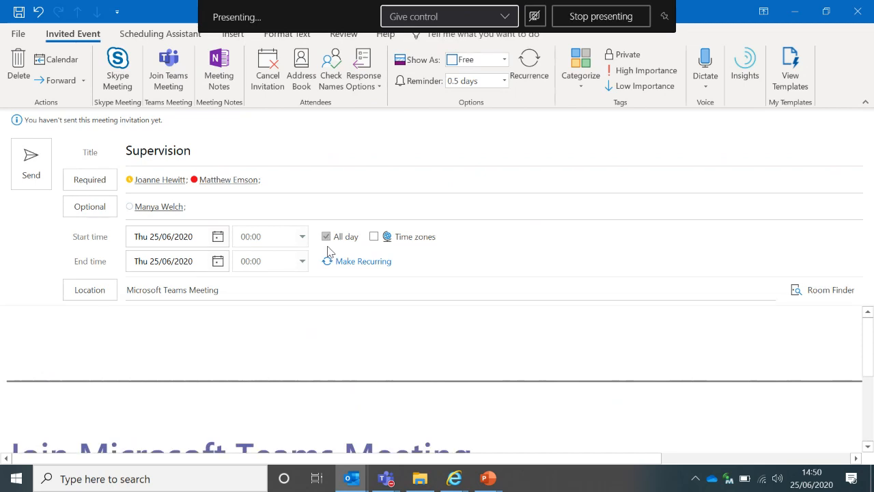
left_click(325, 237)
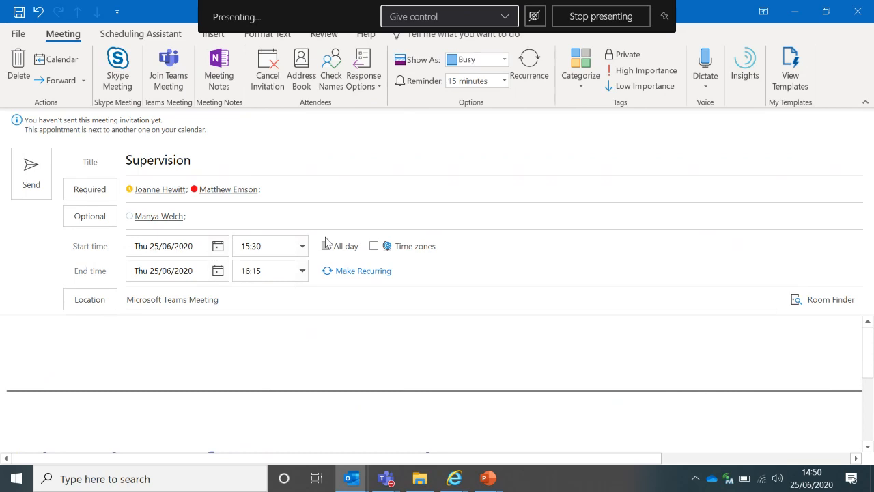
left_click(169, 332)
type("June ")
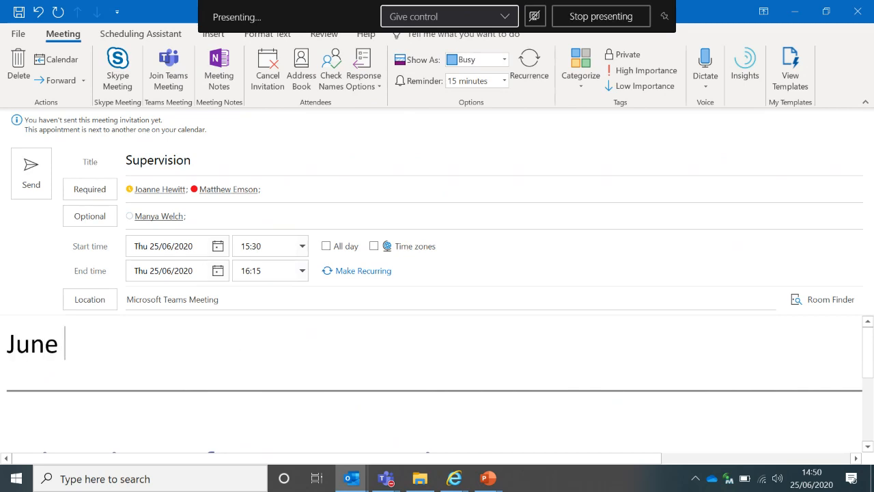
type("....")
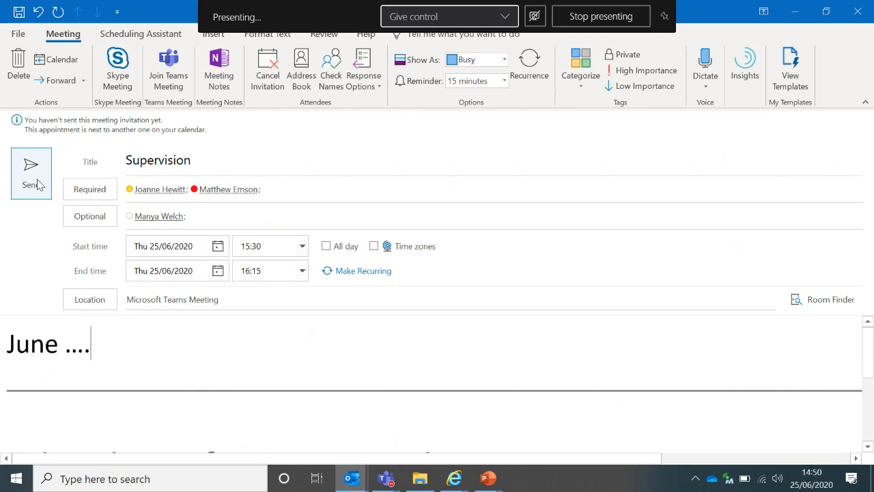
Send the Supervision invitation from the meeting window
left_click(30, 174)
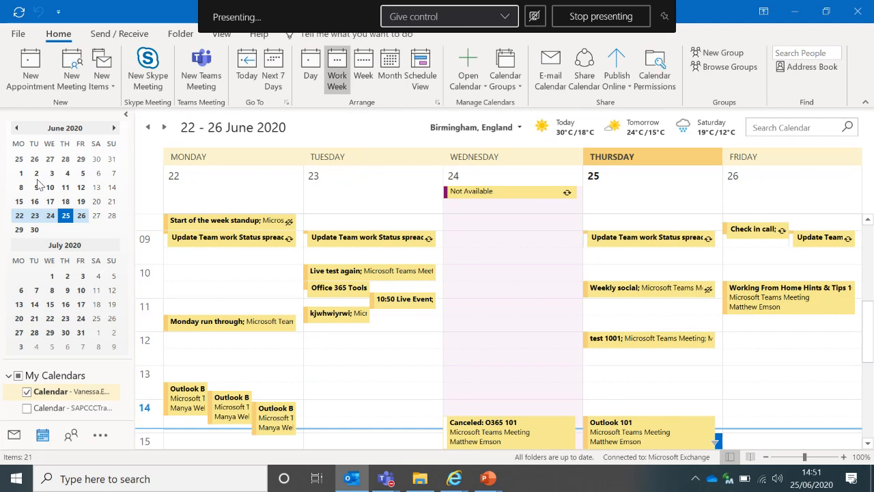
Open Outlook Options through File and show the Calendar page
left_click(18, 36)
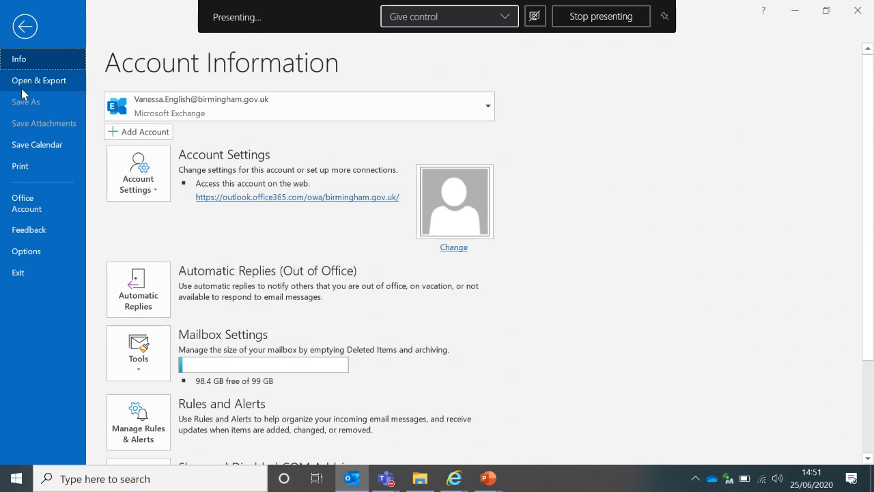
left_click(32, 252)
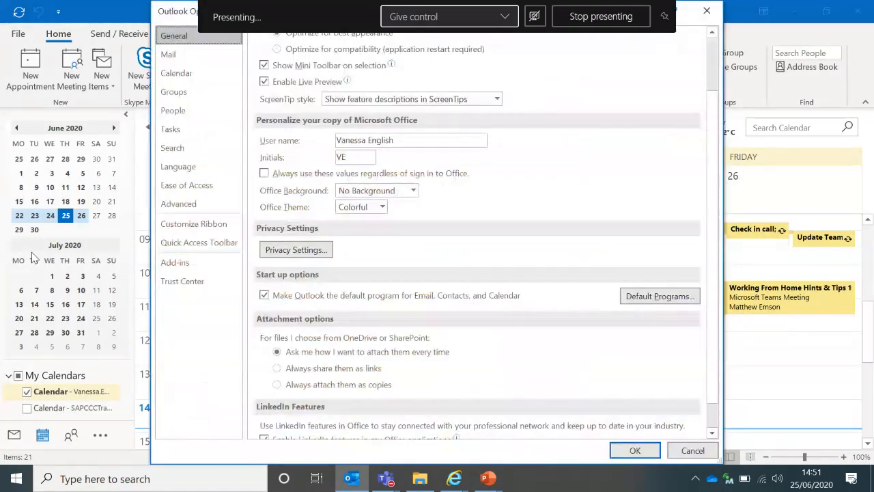
left_click(178, 79)
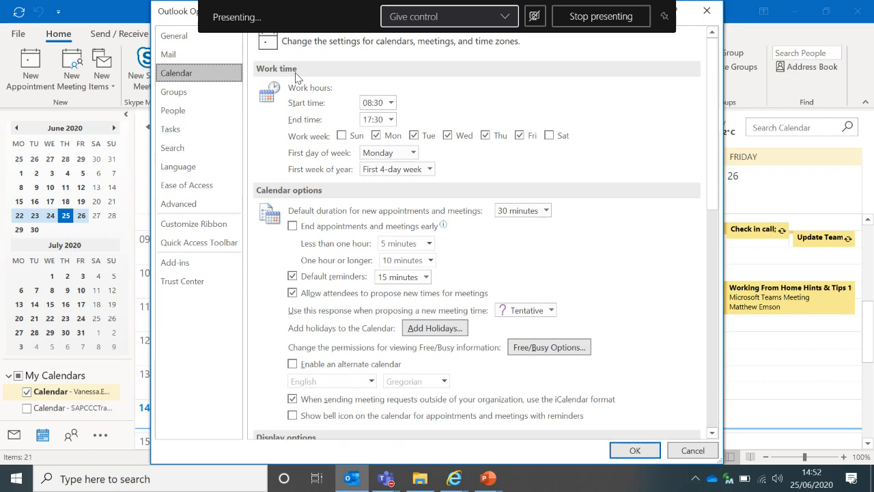
End work hours at 17:00, untick Monday, and make Tuesday the first day of the week
left_click(391, 120)
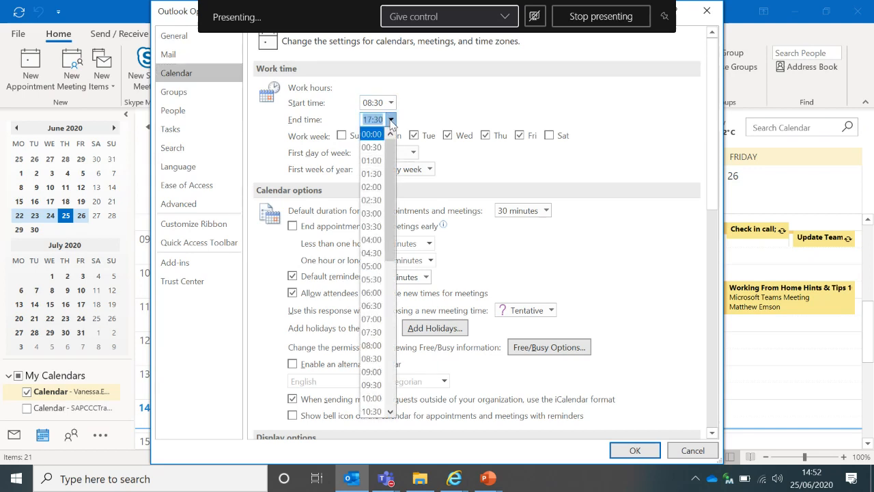
left_click(391, 383)
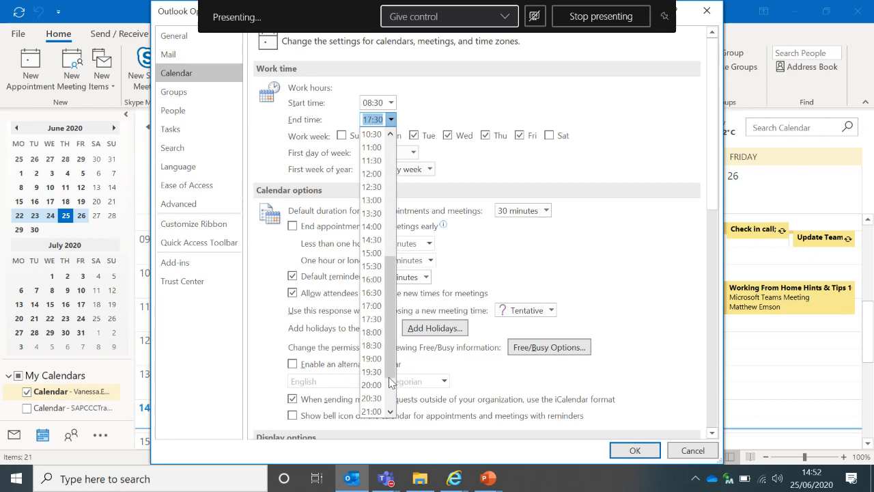
left_click(377, 305)
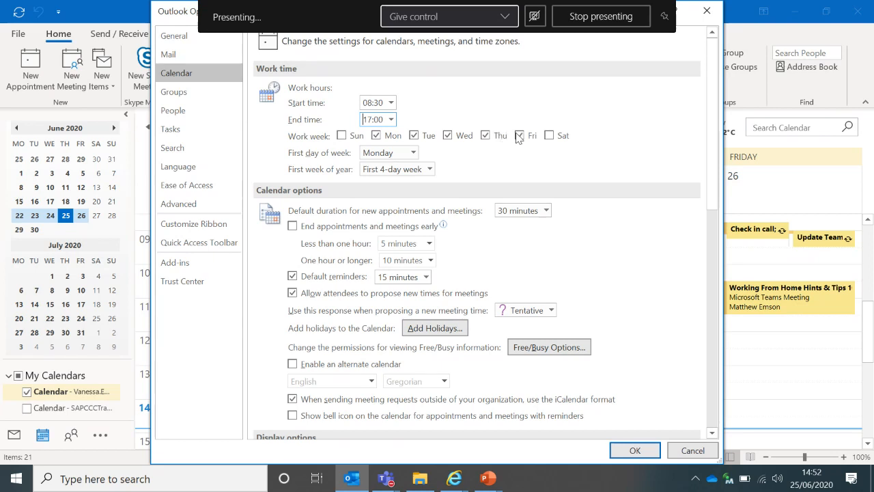
left_click(377, 136)
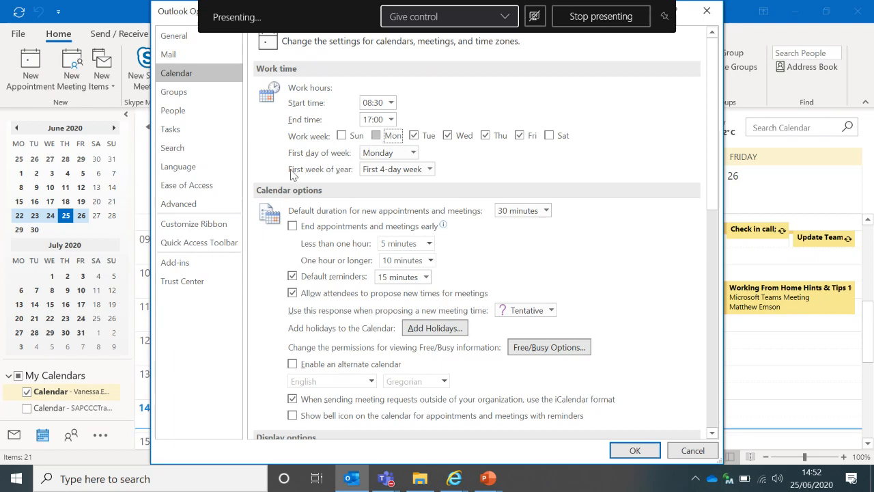
left_click(413, 153)
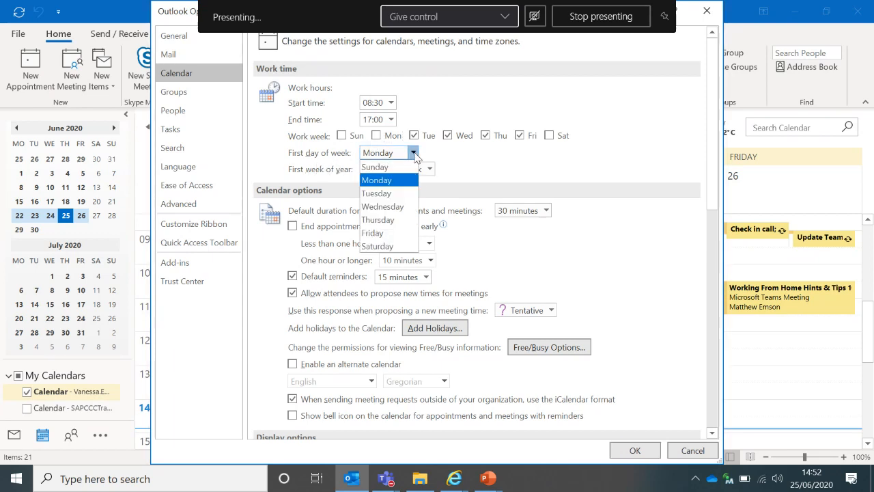
key("Escape")
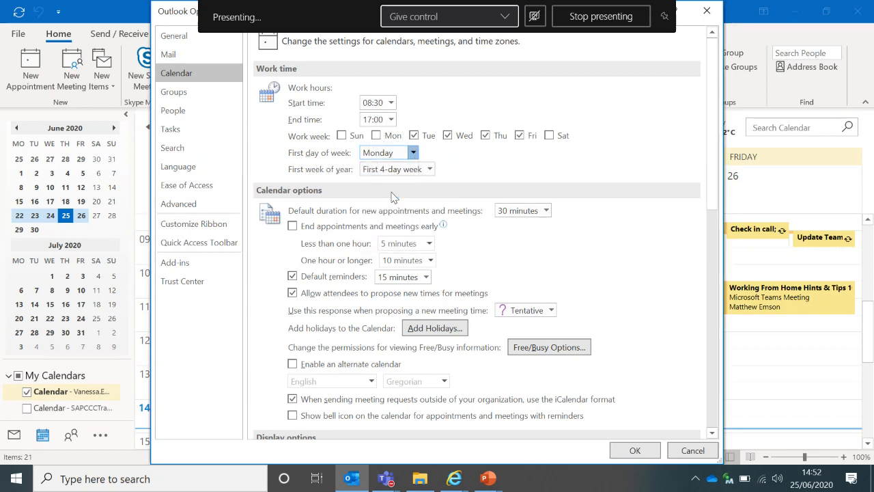
key("Down")
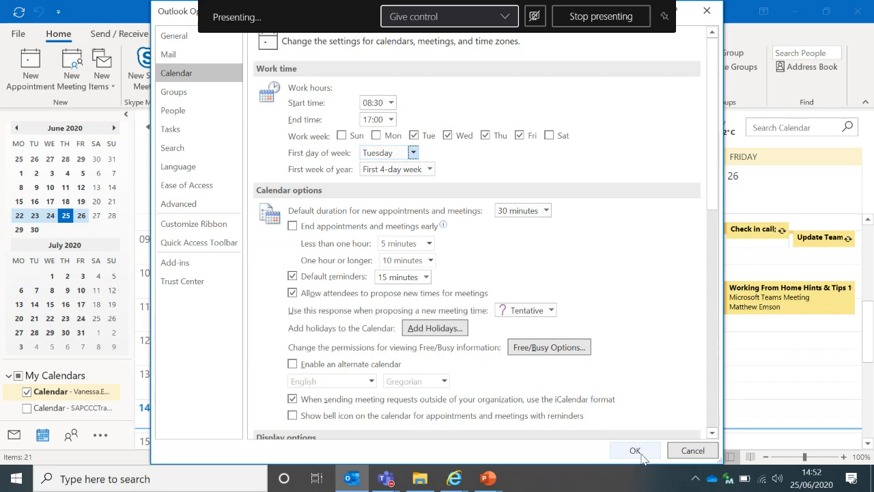
Apply the calendar options and move forward to the week of 29 June – 3 July 2020
left_click(635, 450)
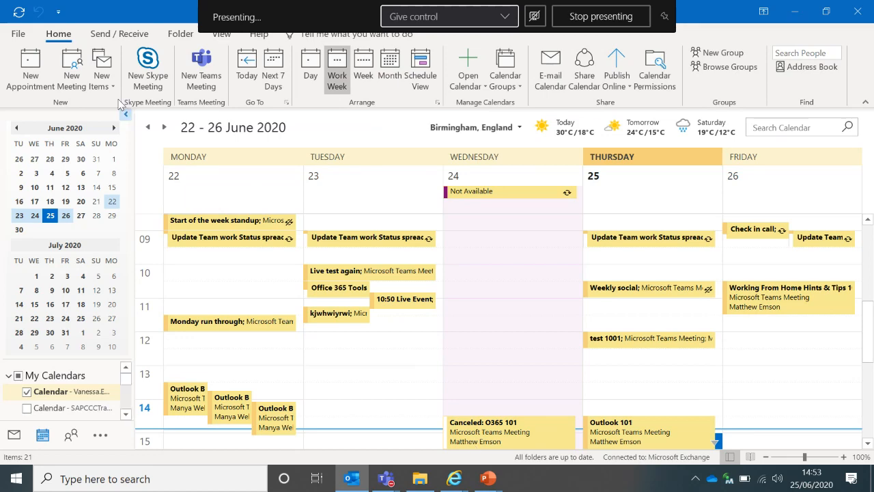
left_click(164, 127)
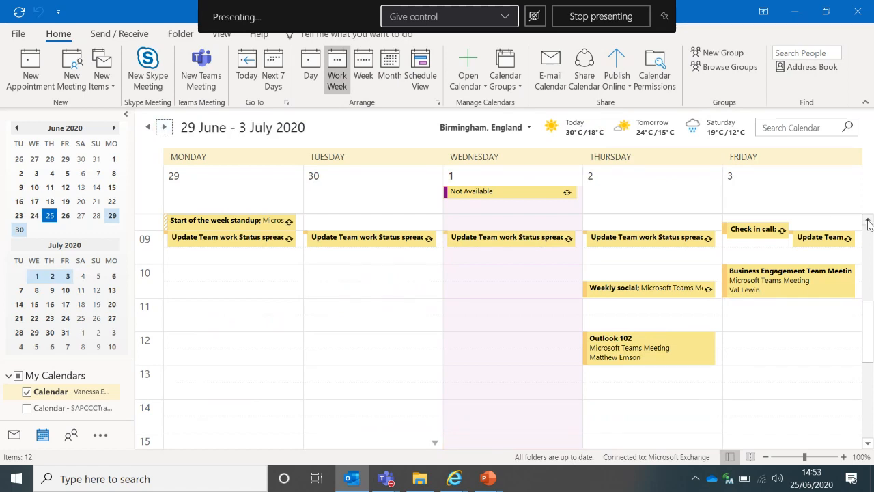
scroll(869, 226, "up", 3)
scroll(868, 226, "up", 4)
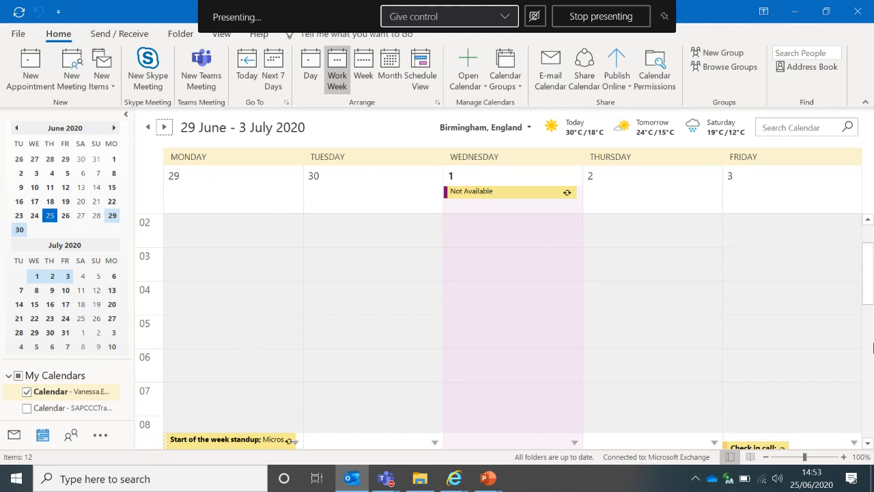
left_click(869, 372)
left_click(869, 398)
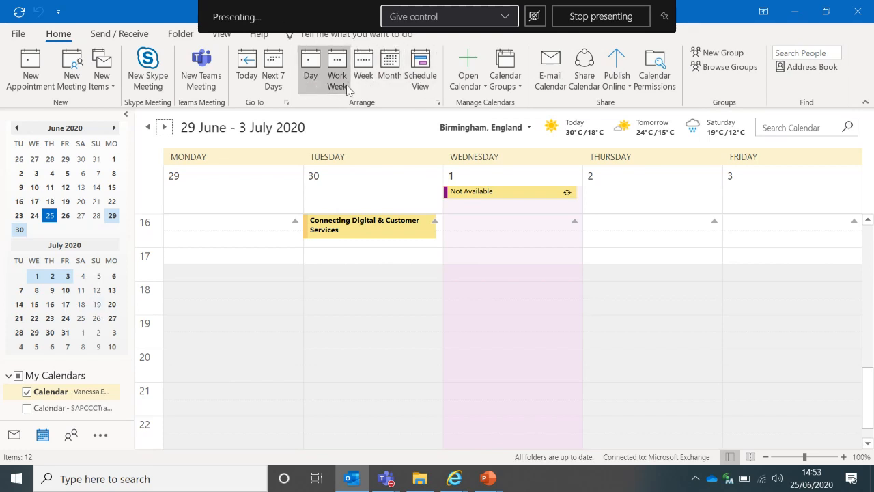
In Day view jump to 30 June, then 15 July, and switch to the 14–20 July week
left_click(312, 82)
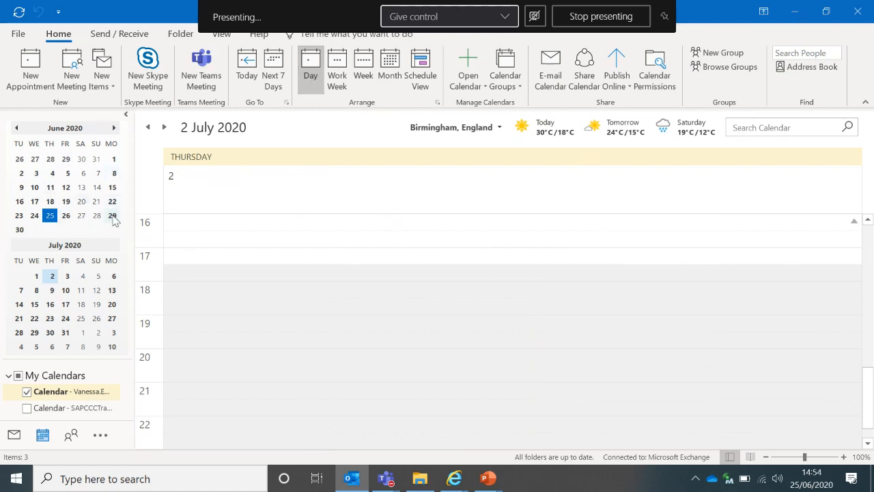
left_click(20, 232)
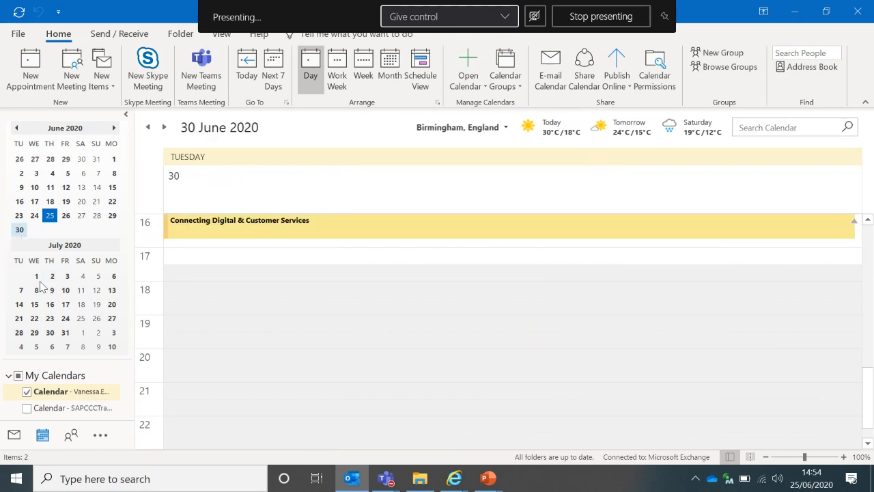
left_click(35, 304)
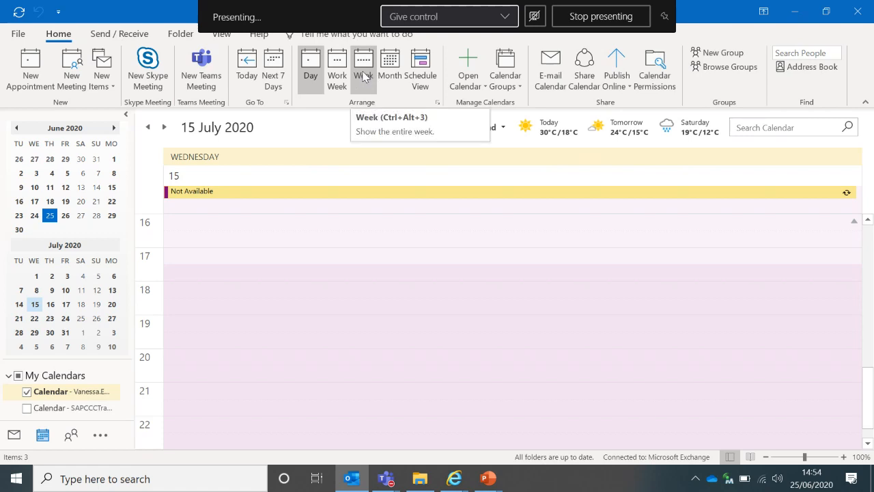
left_click(363, 76)
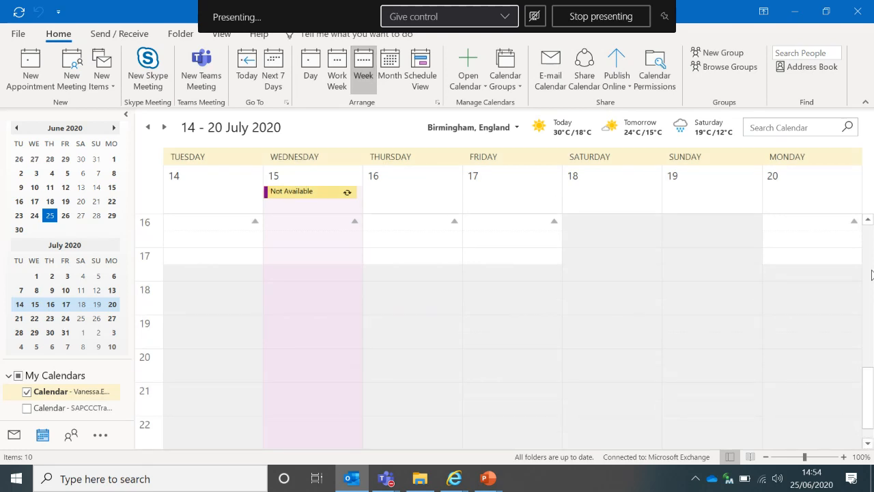
scroll(868, 224, "up", 10)
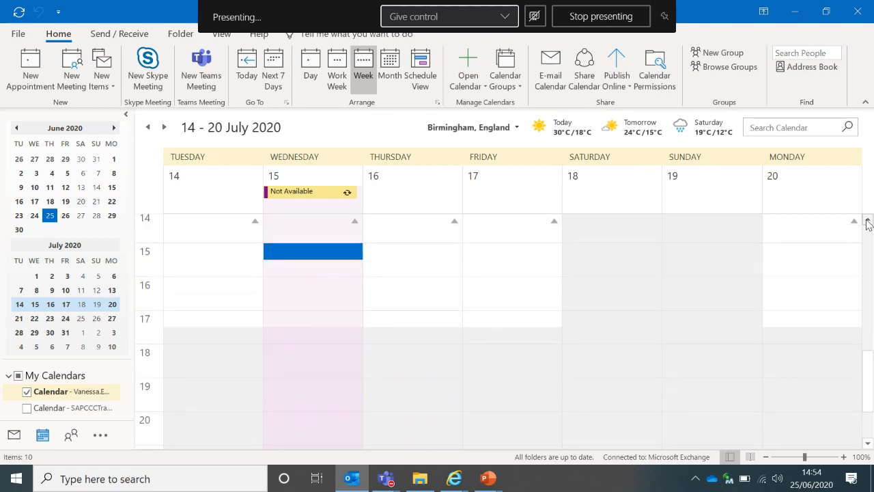
left_click(867, 224)
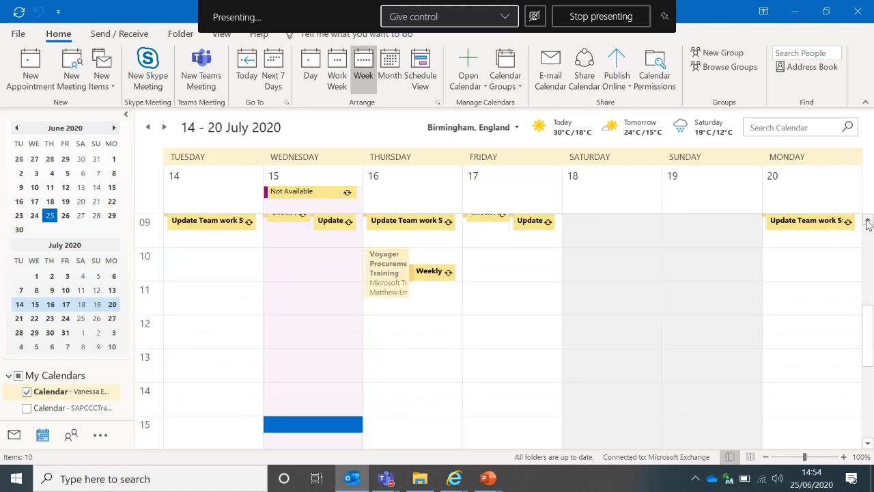
left_click(868, 224)
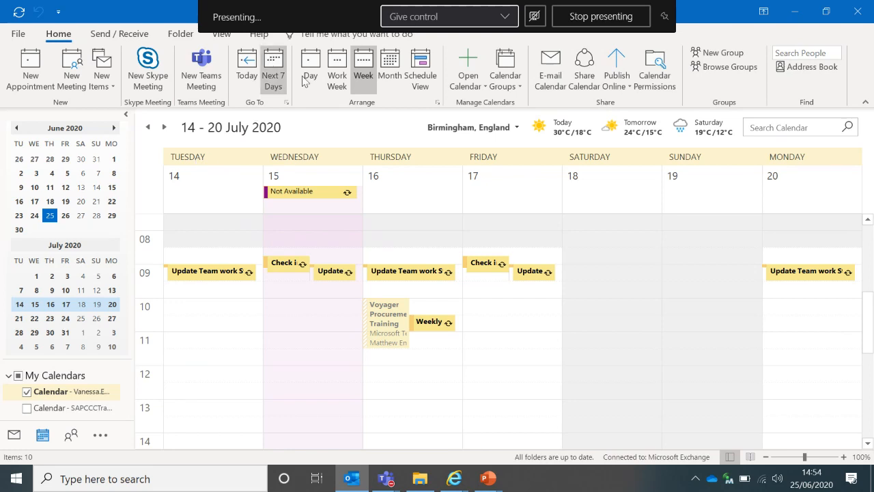
Try Work Week, Month and Week views, ending on the 14–17 July work week
left_click(338, 84)
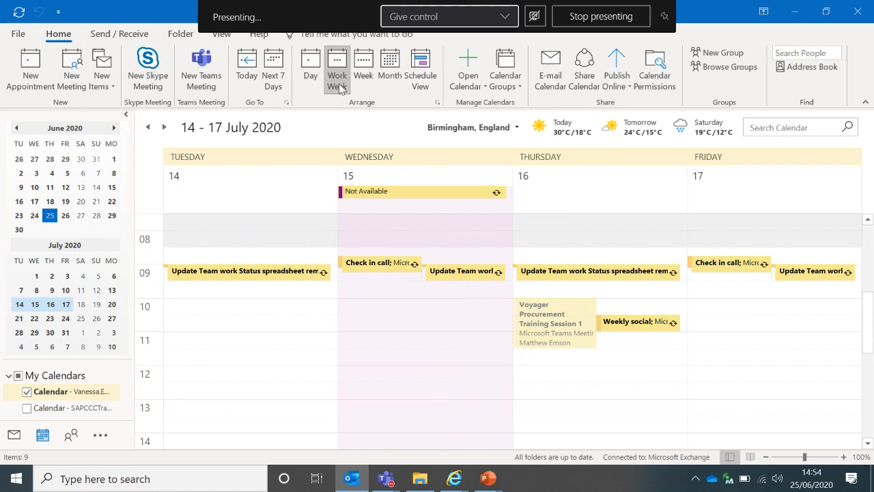
left_click(391, 62)
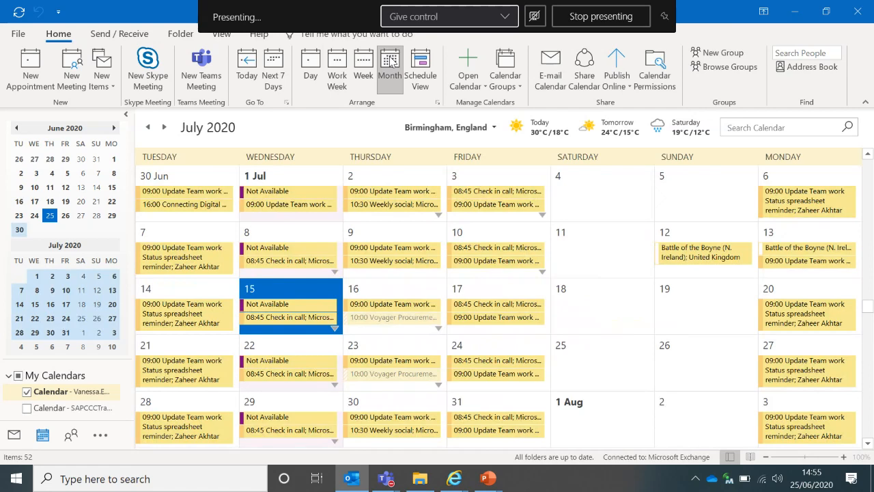
left_click(337, 71)
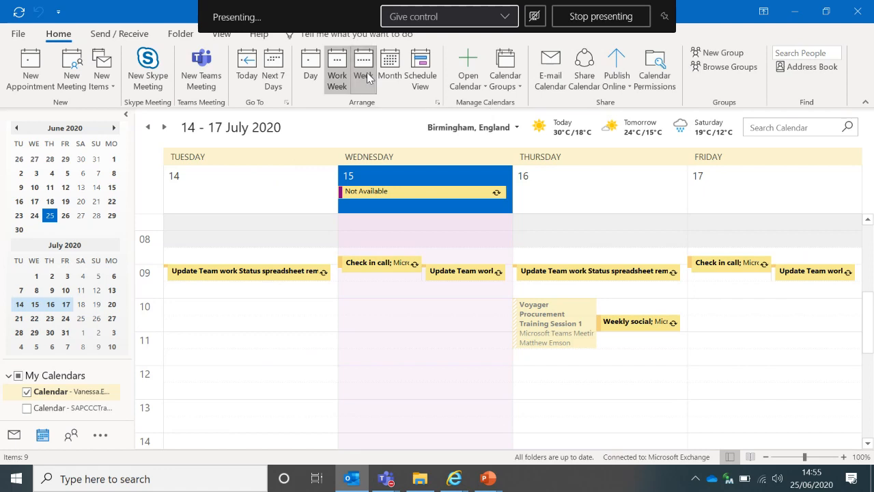
left_click(367, 75)
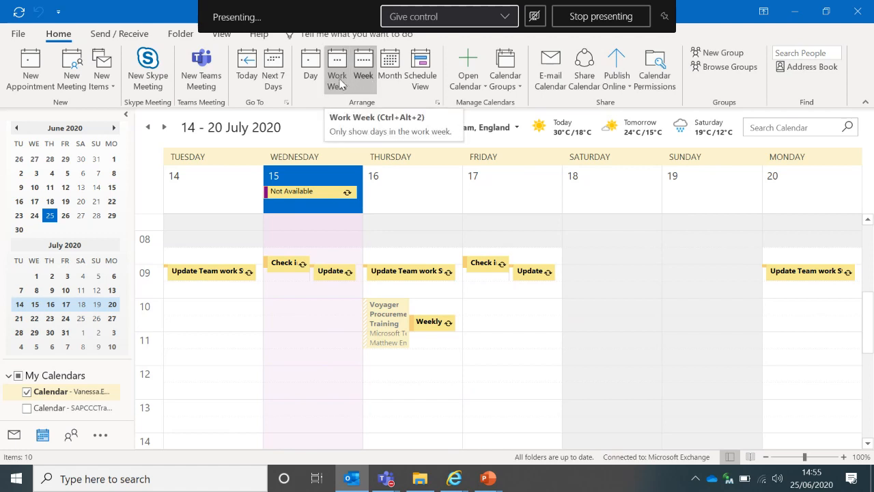
left_click(342, 84)
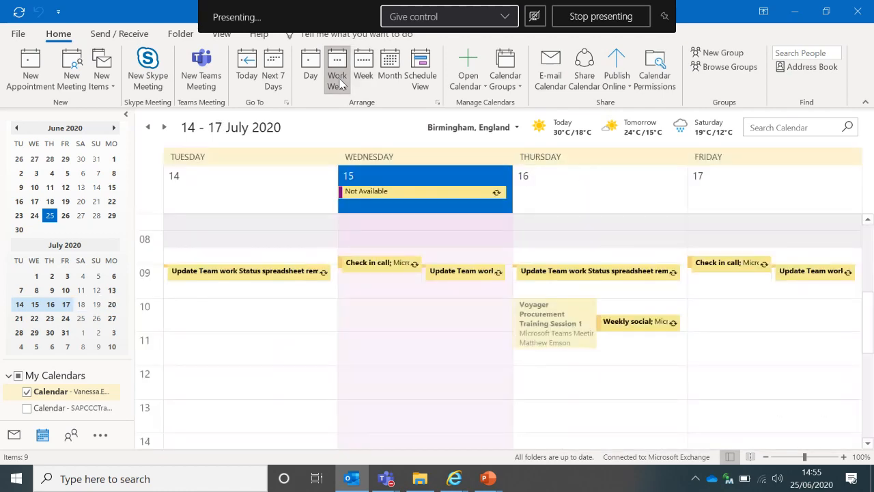
Switch to Mail, back to Calendar, then return to the Live Event Inbox
left_click(15, 440)
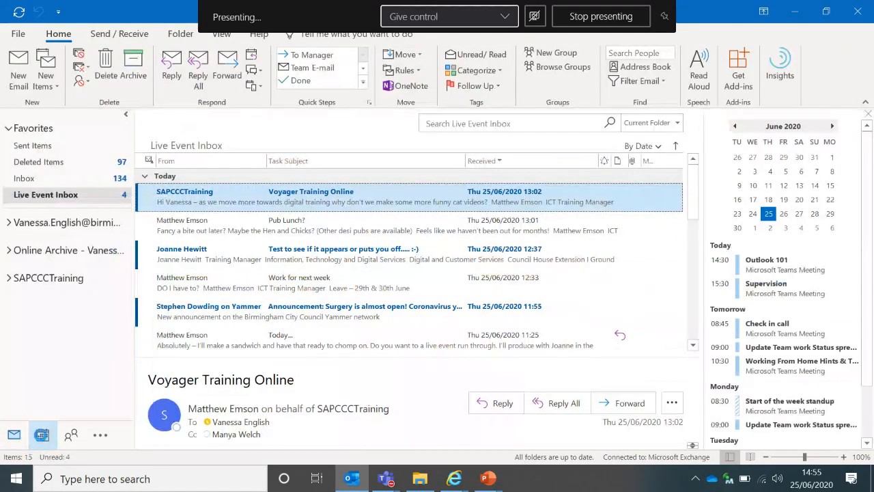
left_click(42, 435)
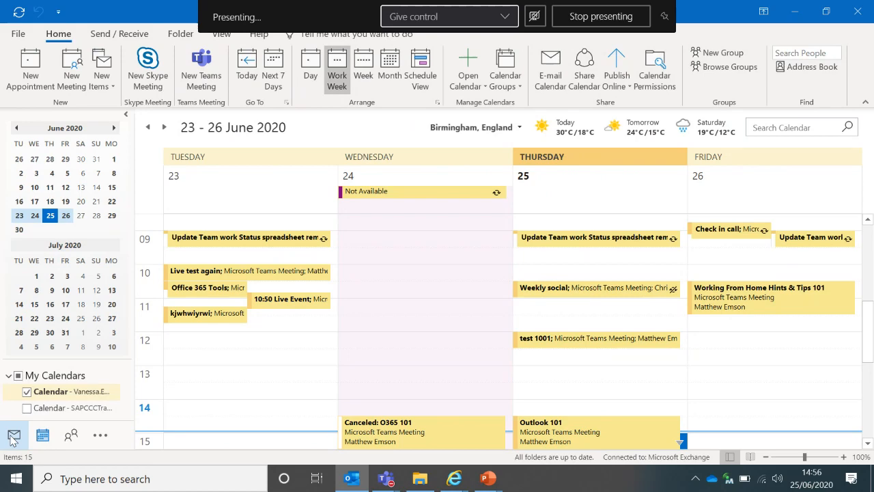
left_click(13, 435)
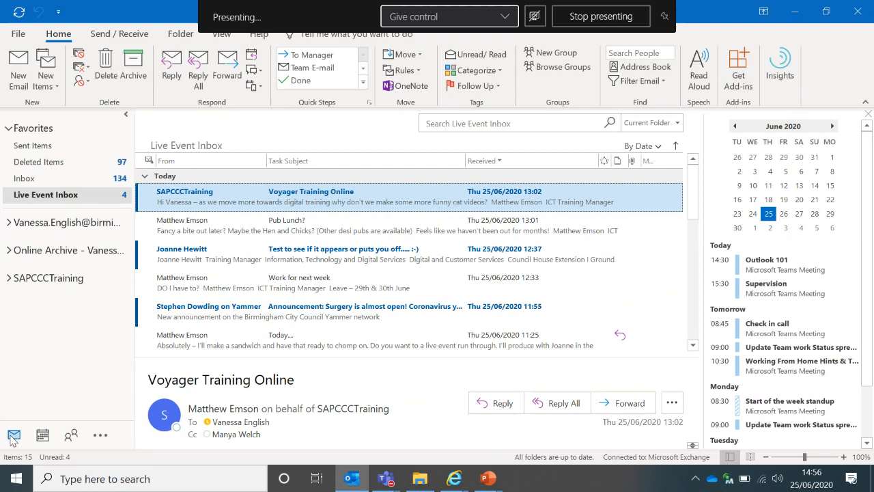
Create a new email with two autocompleted colleagues in To and a third in Cc
left_click(19, 77)
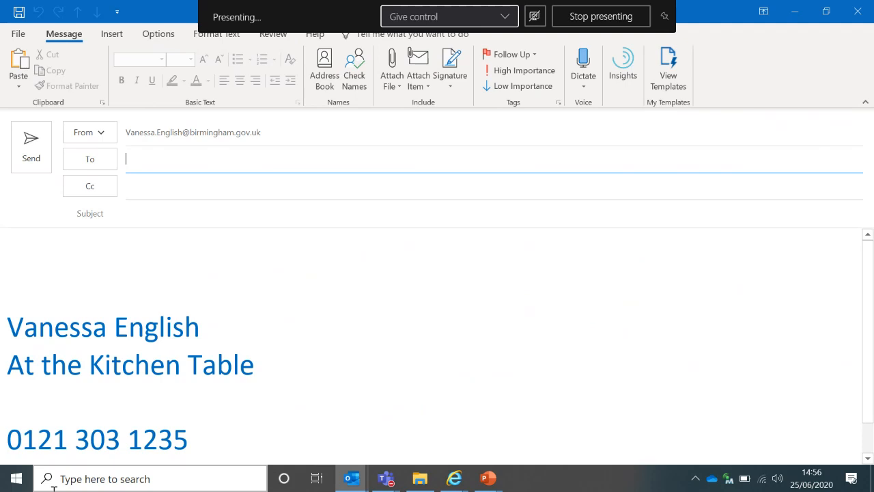
type("mat")
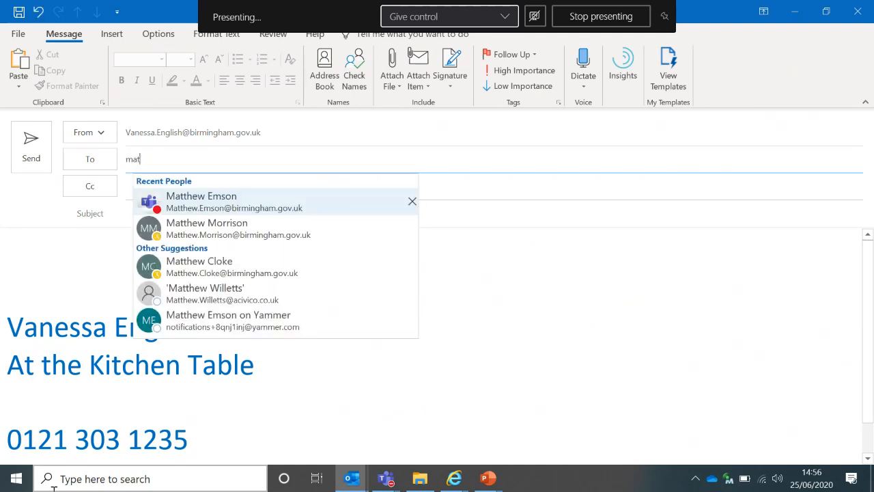
key("Return")
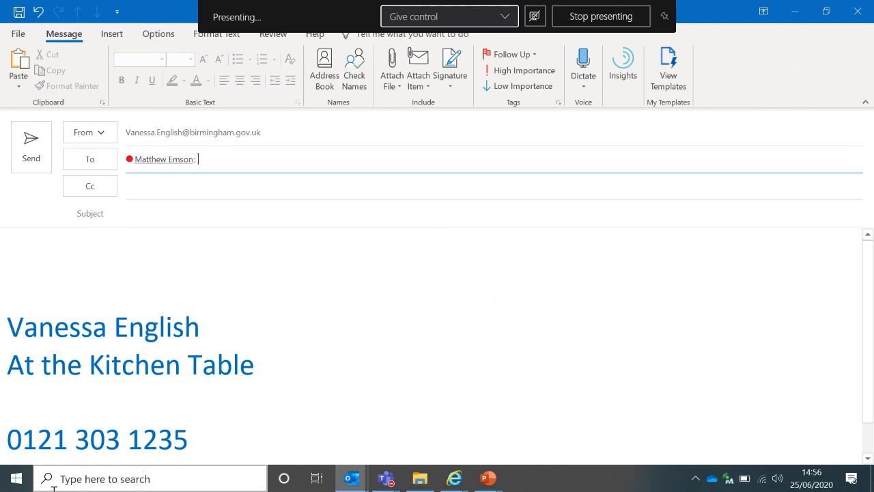
type("joan")
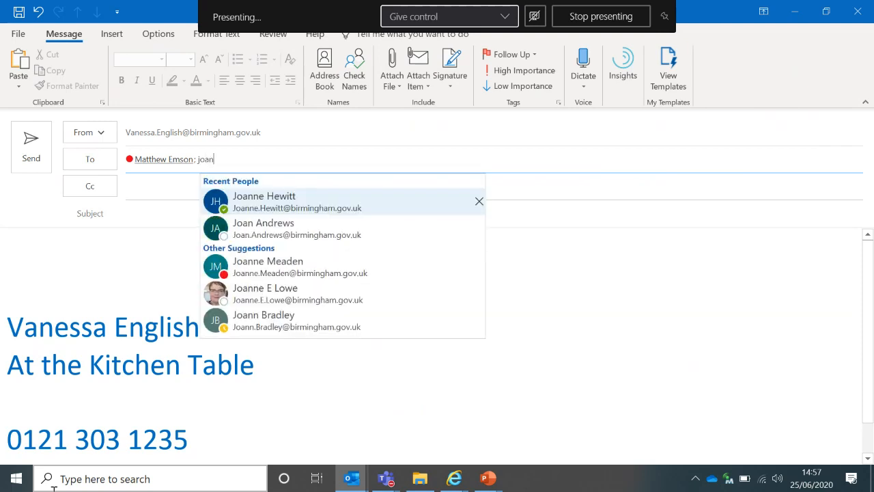
key("Return")
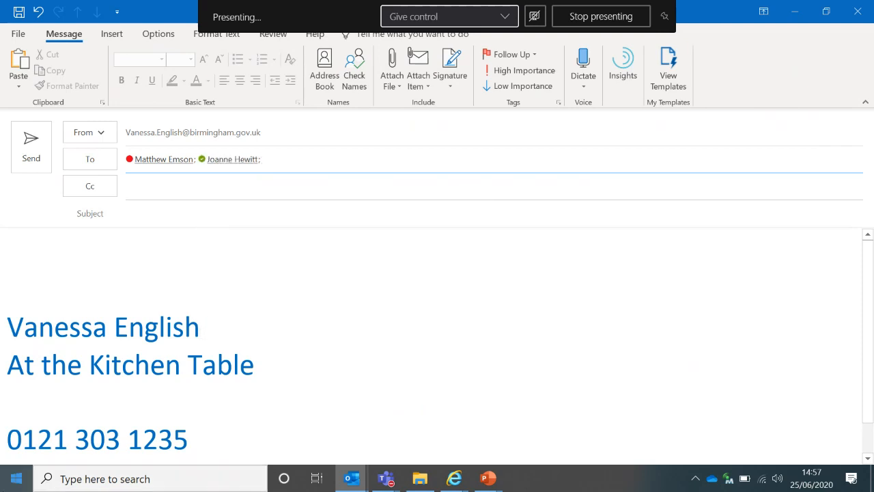
left_click(162, 190)
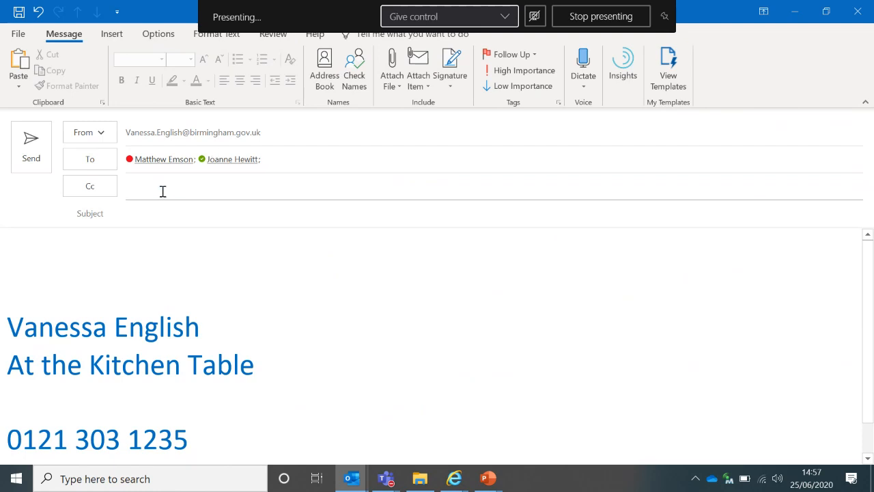
type("manya")
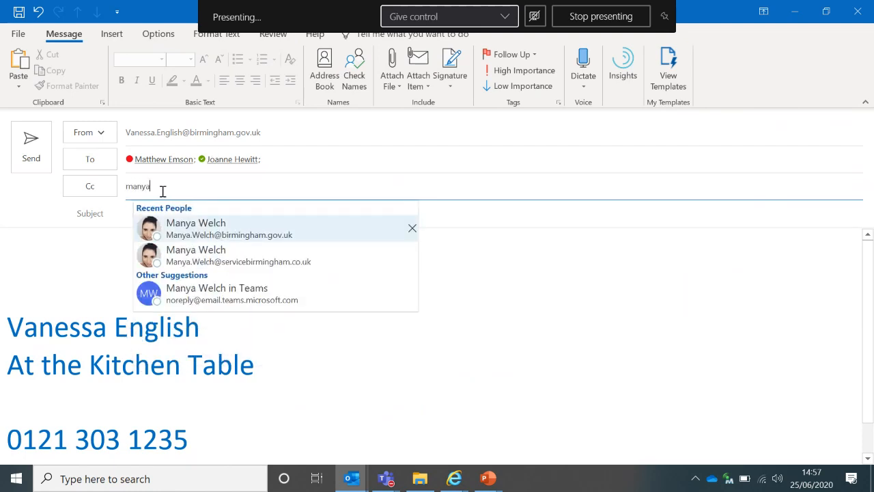
key("Return")
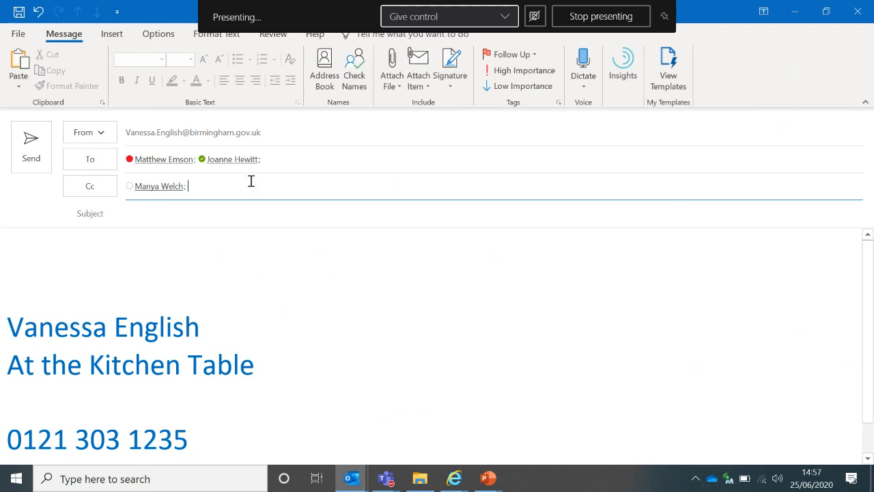
left_click(304, 157)
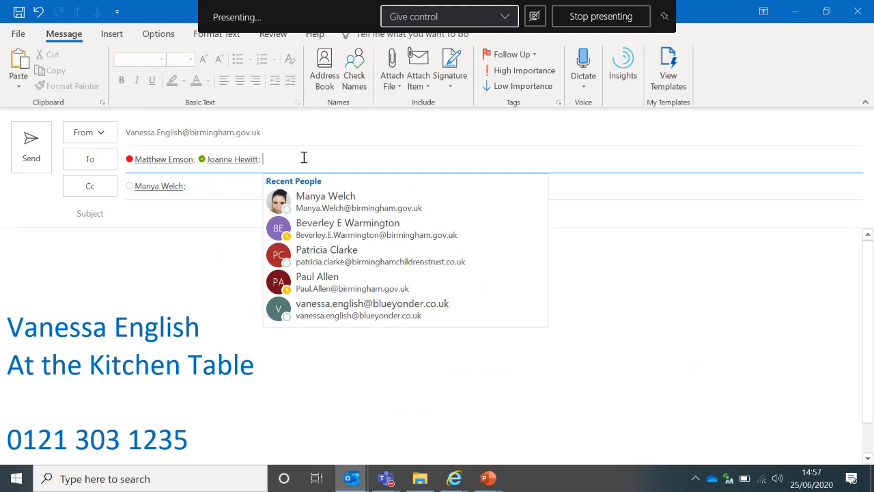
left_click(160, 205)
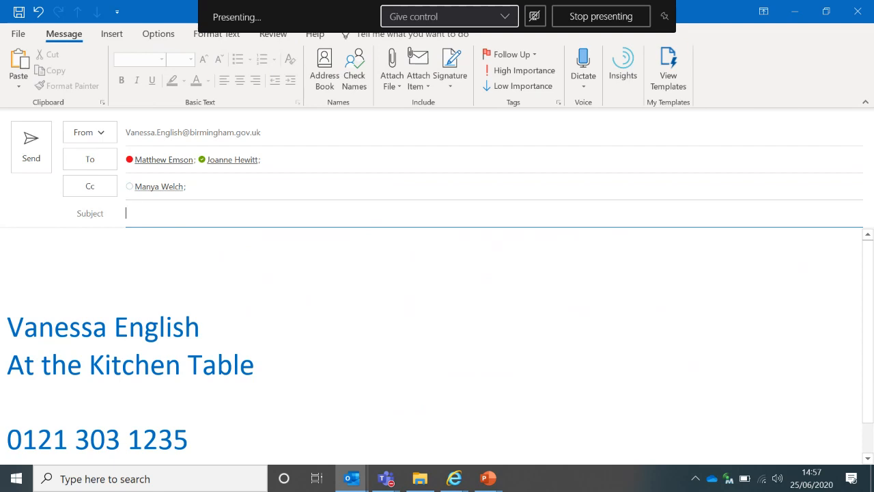
Add the subject 'Training Request' and begin the body with 'We need to discuss'
type("Training Request")
left_click(19, 282)
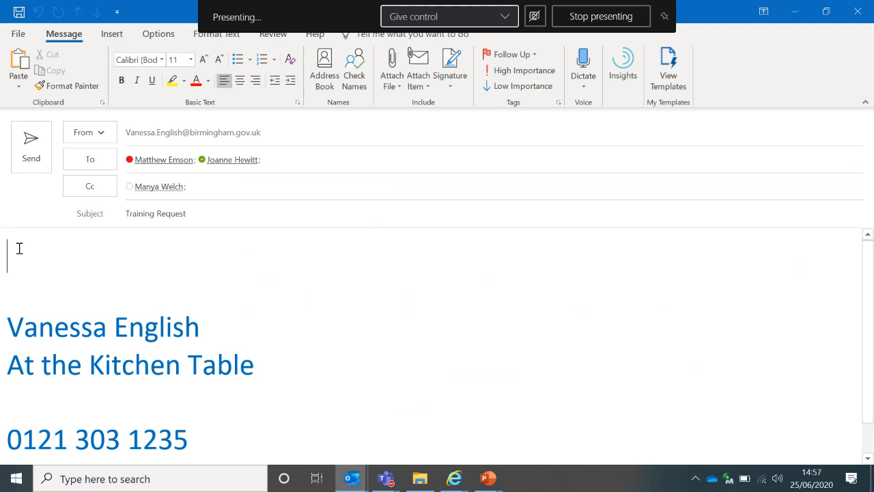
type("We need to ")
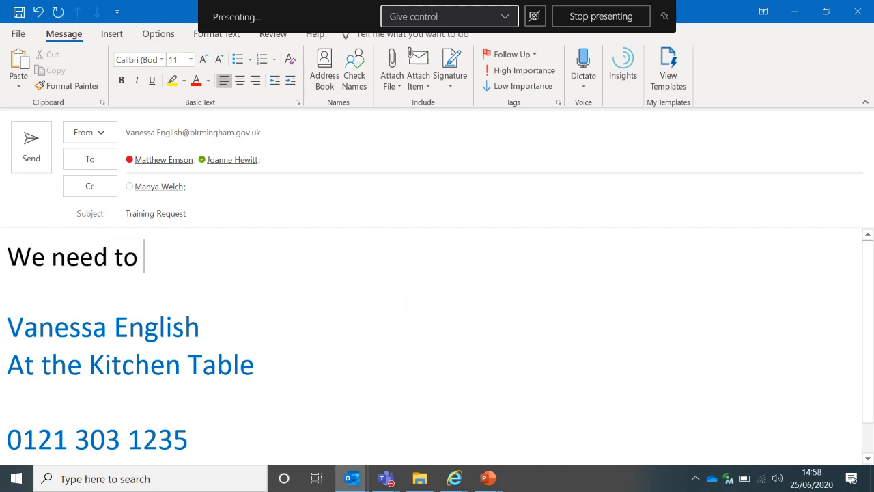
type("dicuss")
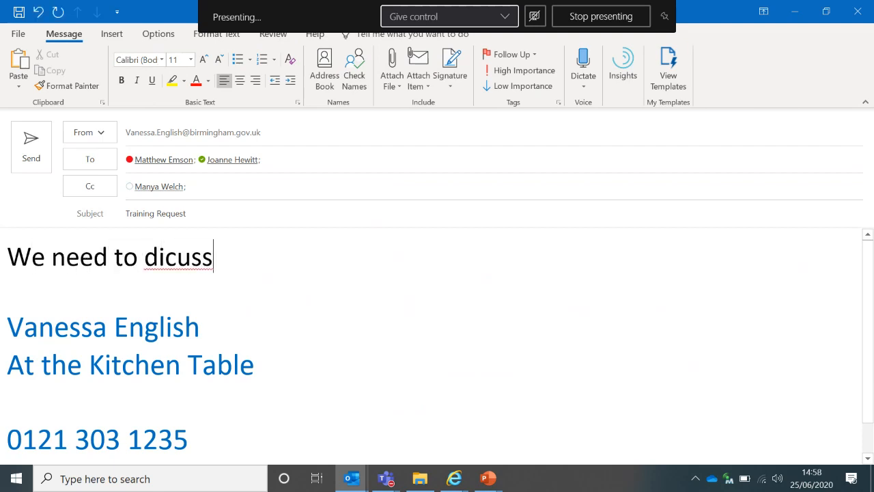
key("BackSpace")
key("BackSpace")
key("BackSpace")
key("BackSpace")
type("scu")
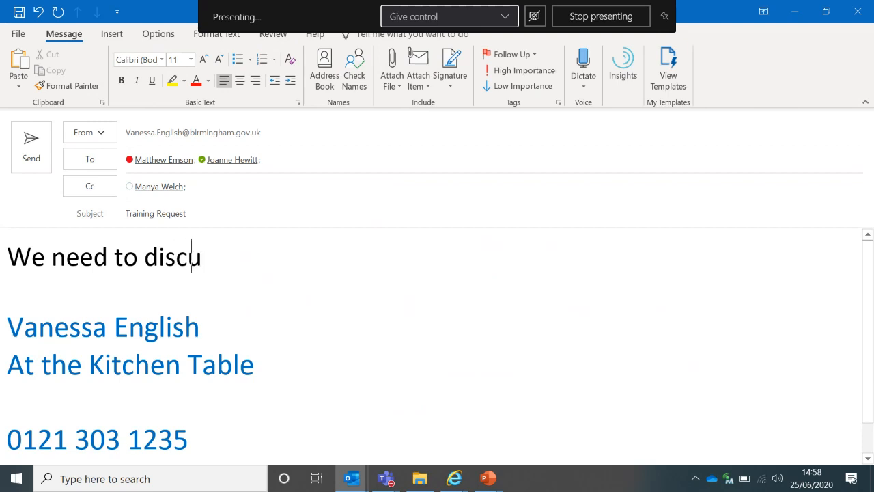
type("ss ne")
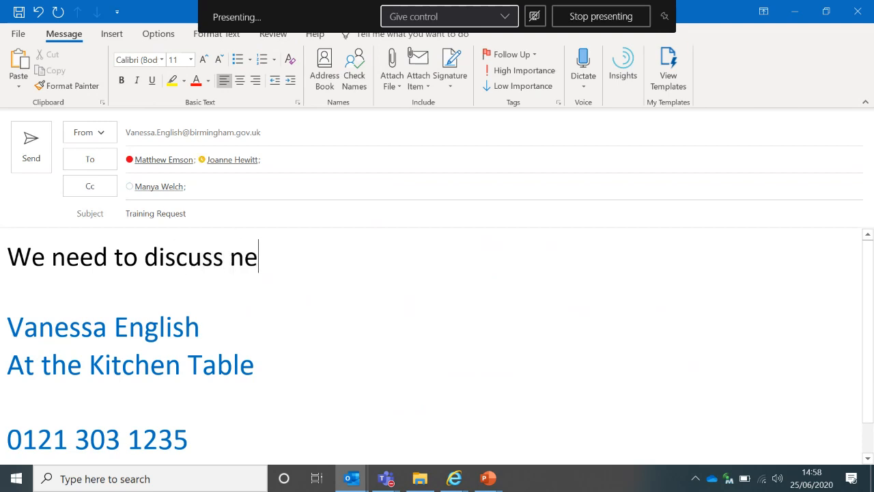
Finish the body asking when they're available for next month's training, sign 'Regards', and send
type("xt months ")
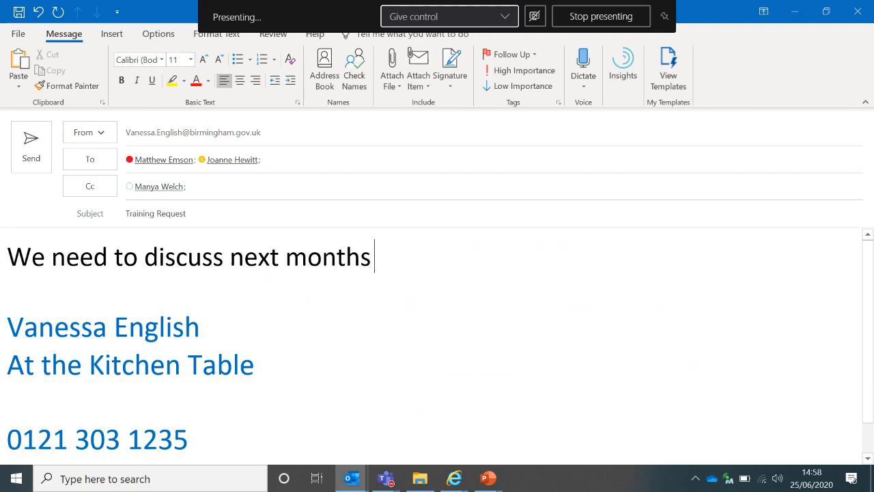
type("training")
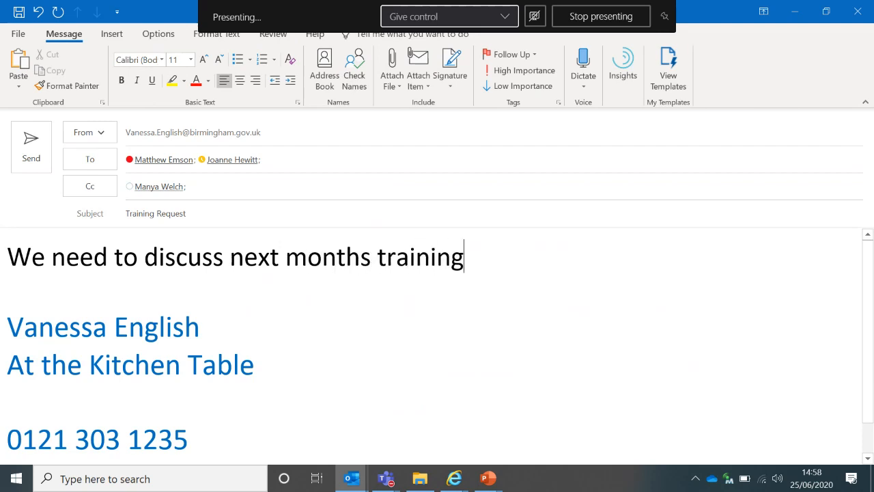
type(", let me")
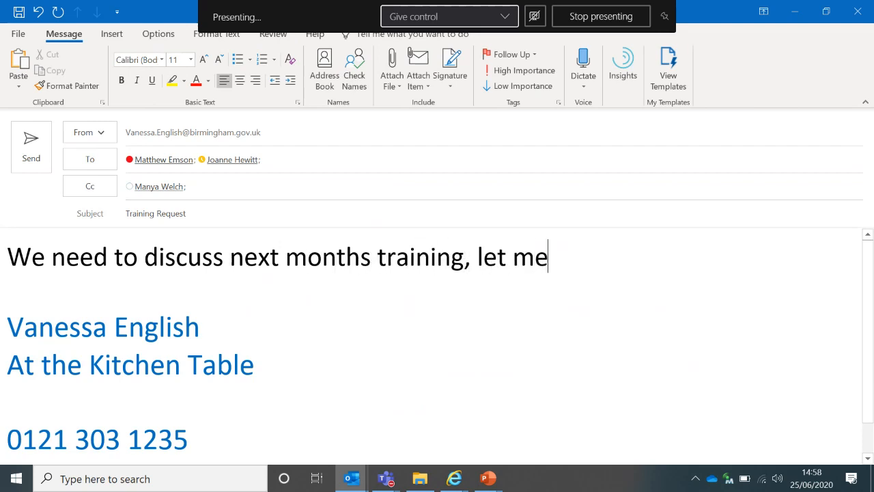
type(" know when")
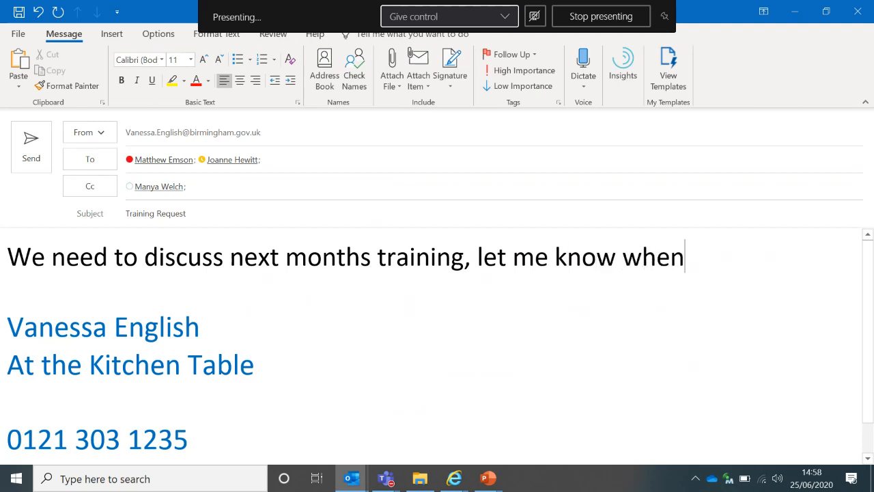
type(" your")
key("BackSpace")
type("a")
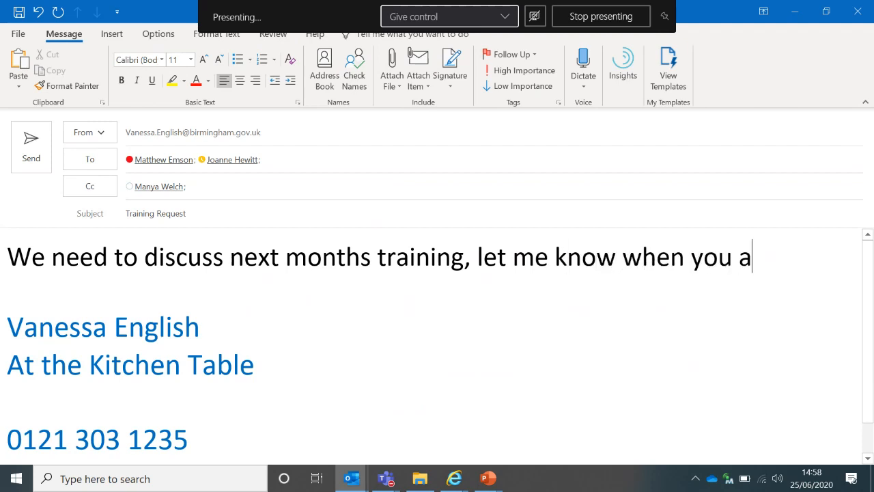
type("re available.")
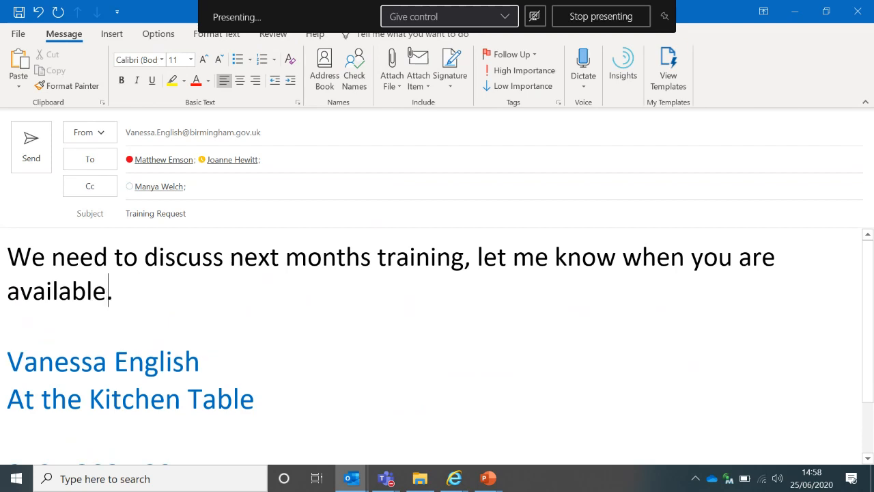
key("Return")
key("Return")
type("Re")
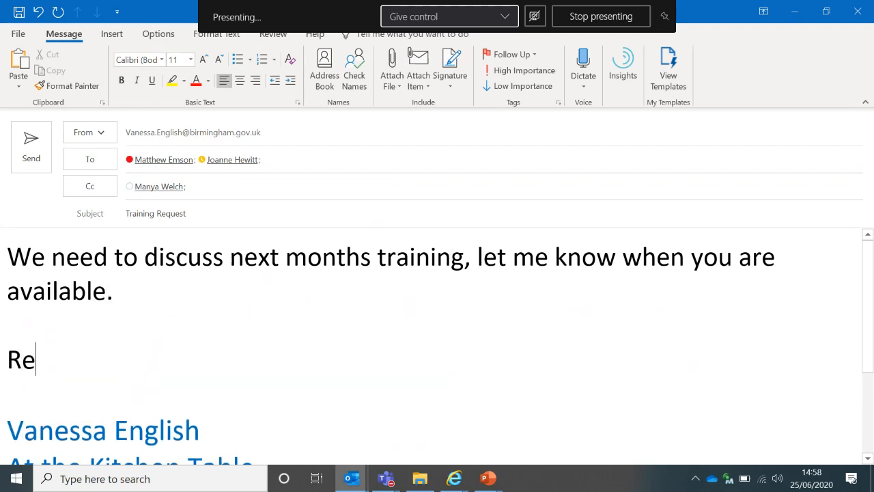
type("gards")
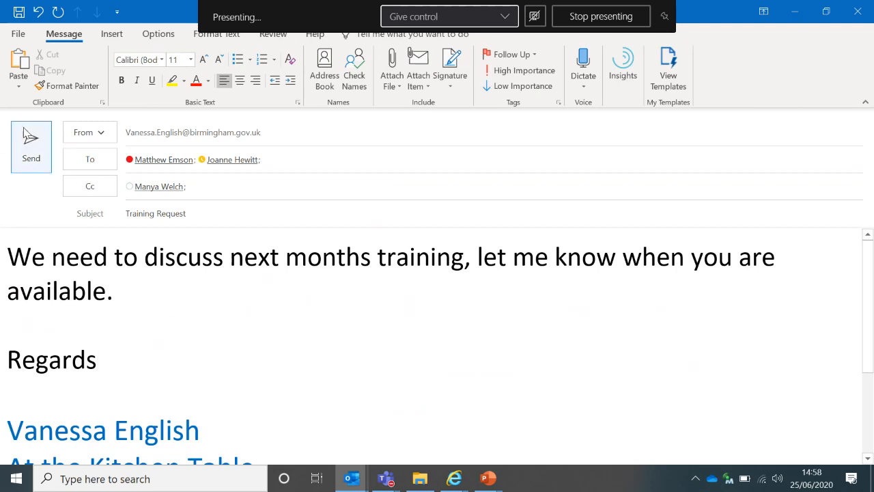
left_click(30, 161)
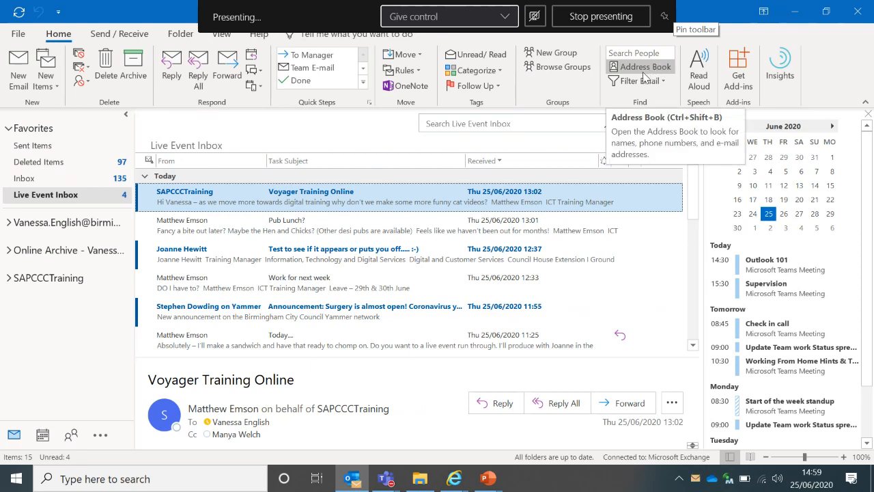
left_click(643, 77)
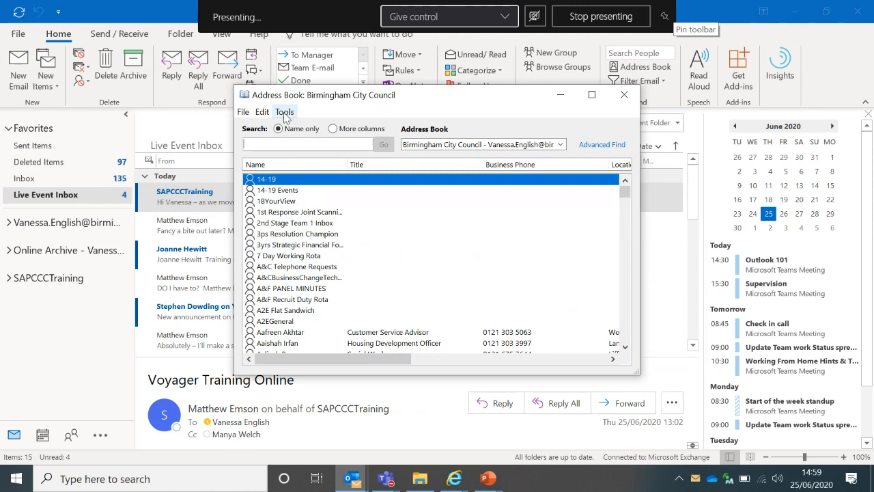
left_click(285, 113)
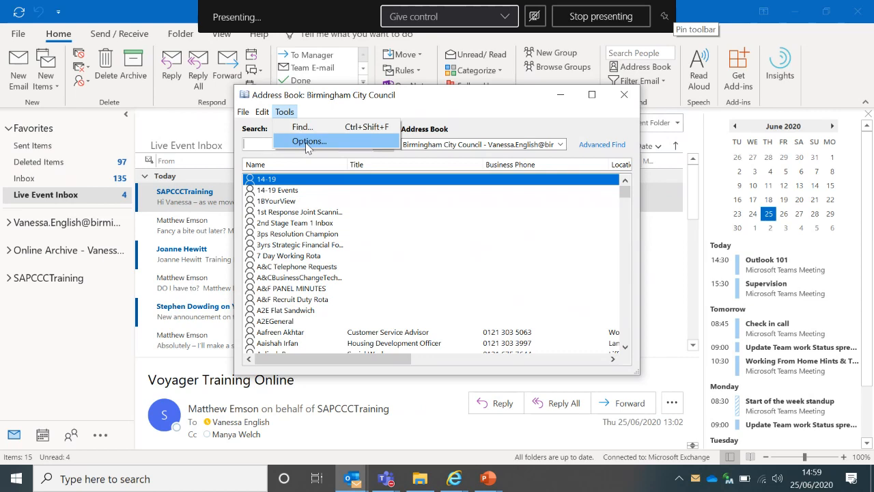
left_click(306, 142)
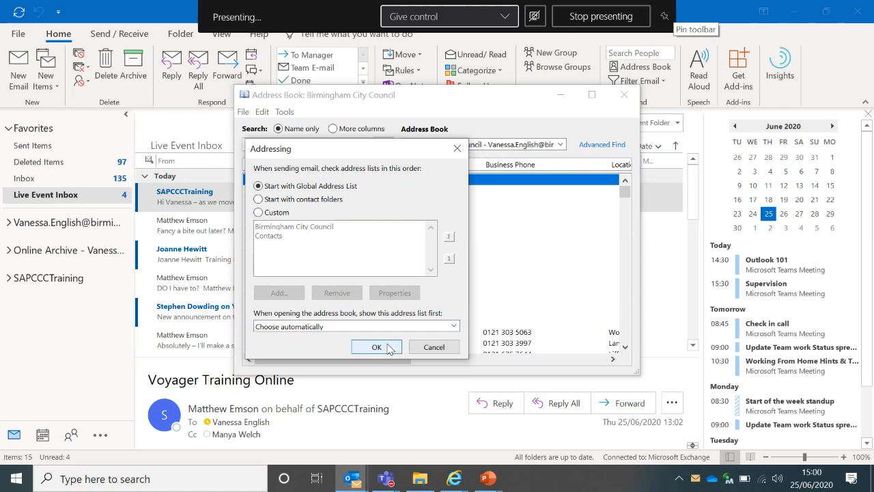
left_click(376, 346)
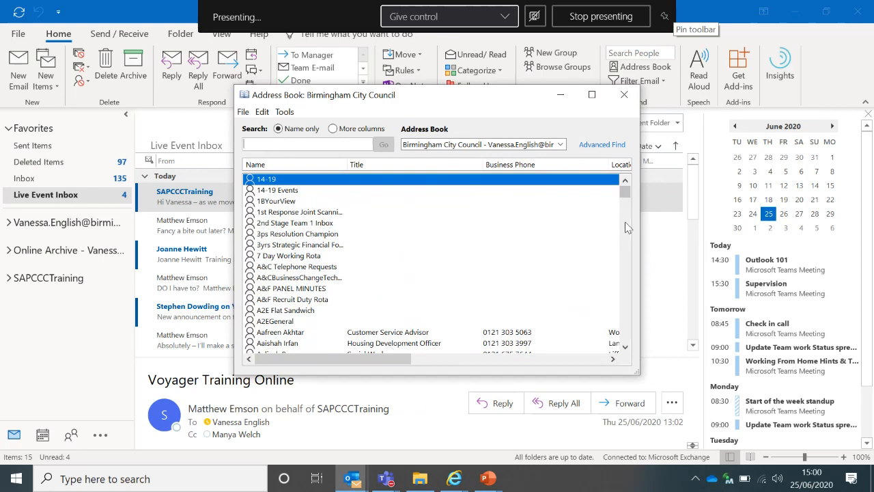
left_click(624, 95)
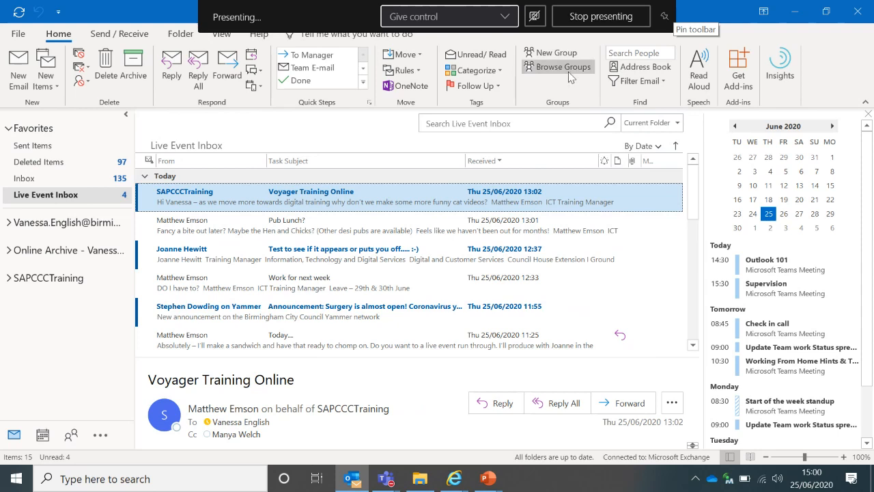
Open the RE: Training Request reply from the Inbox in its own window, on the Message tab
left_click(29, 179)
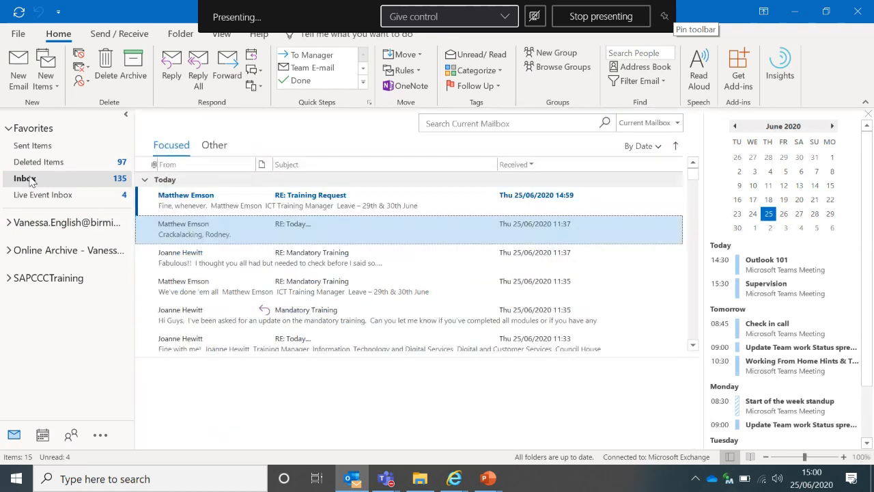
left_click(173, 196)
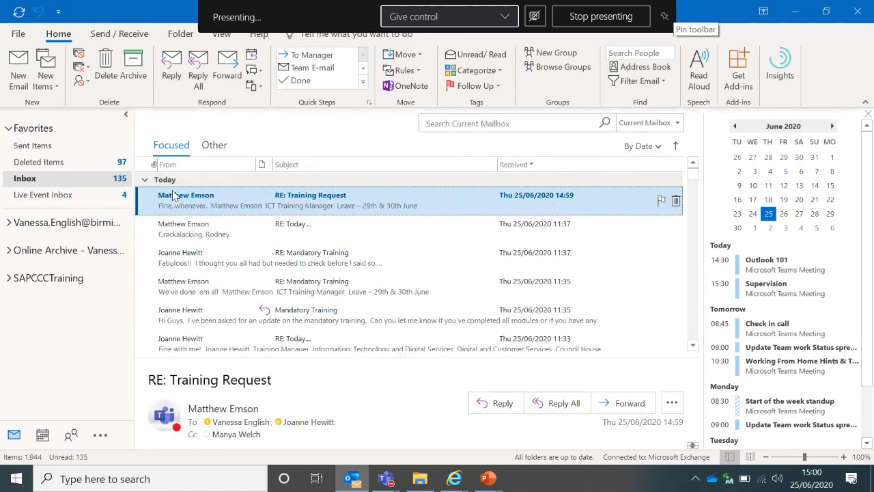
double_click(180, 197)
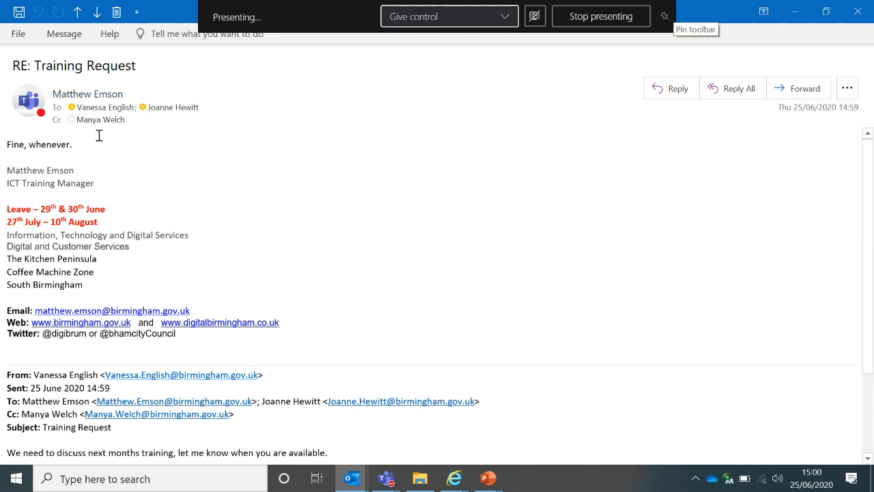
left_click(61, 40)
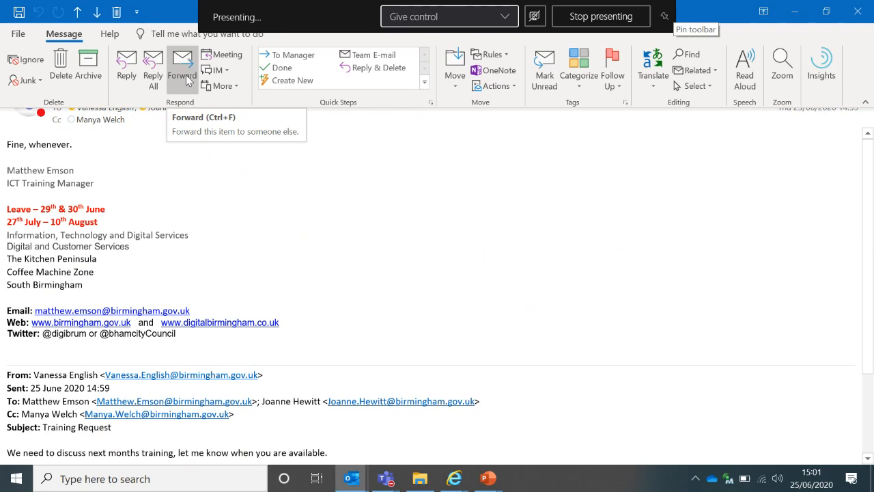
Reply 'I will be in touch tomorrow' to RE: Training Request, then delete that message
left_click(132, 79)
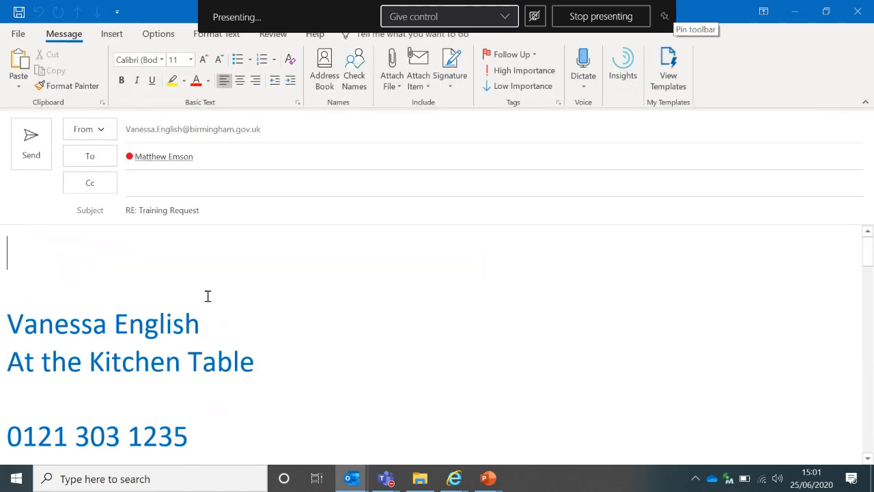
type("I will")
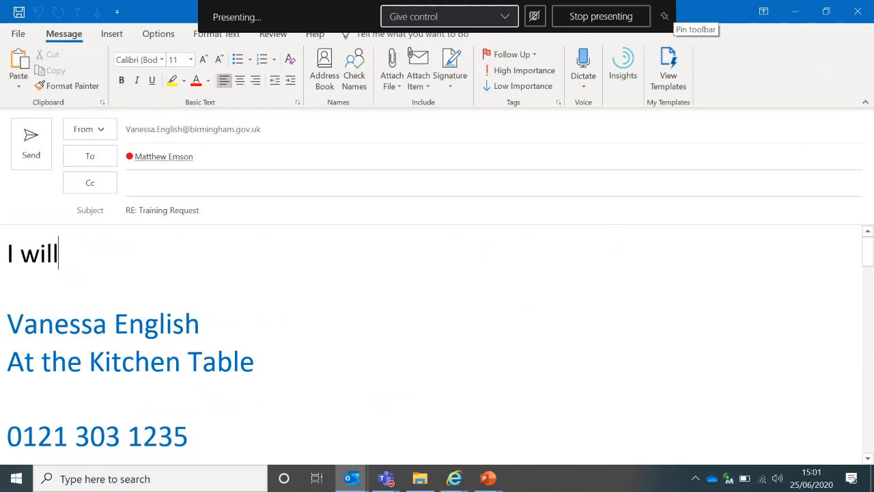
type(" be in touch")
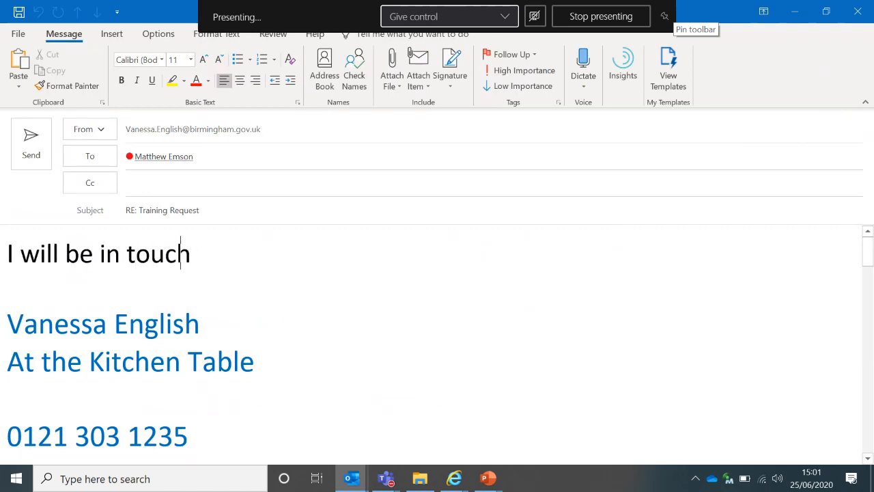
type(" tomorrow")
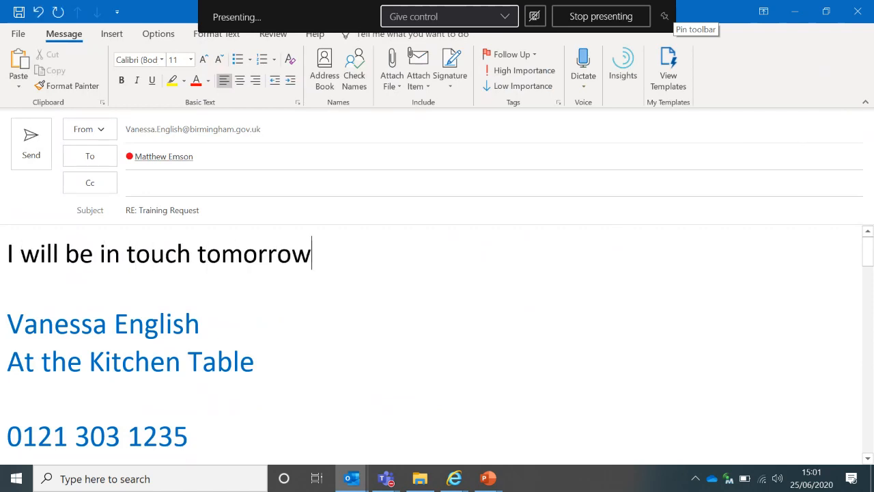
left_click(30, 142)
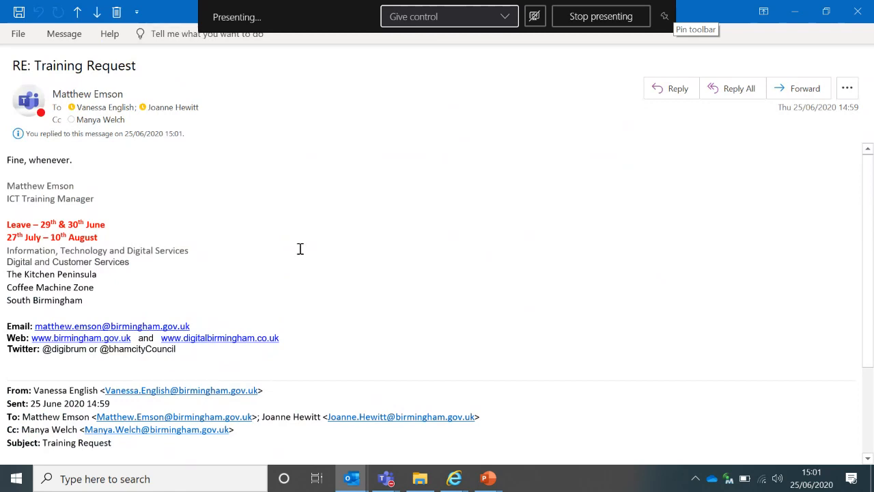
key("Escape")
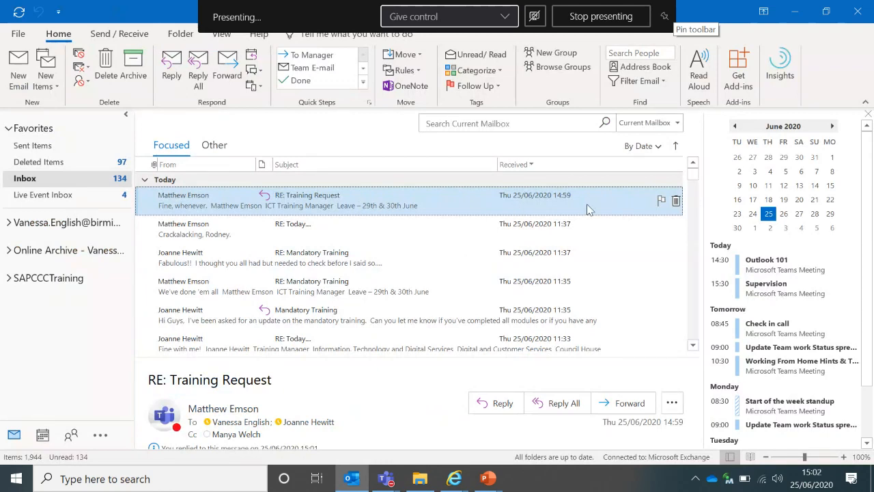
left_click(676, 202)
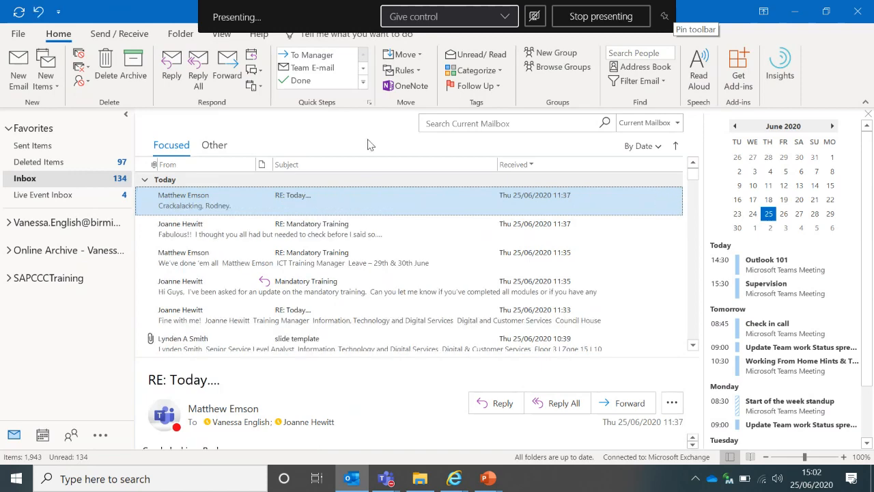
Go to the Live Event Inbox folder under Favorites
left_click(82, 196)
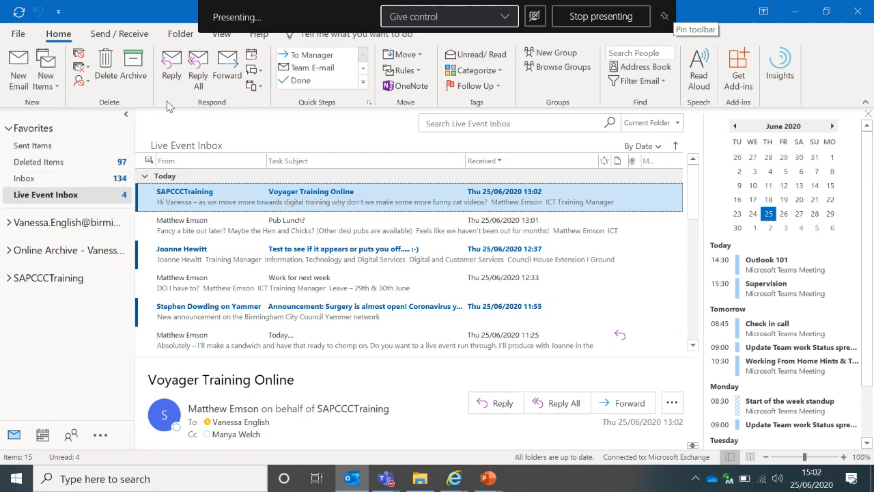
Browse through the organisation's address book, then close it
left_click(612, 69)
scroll(626, 232, "down", 15)
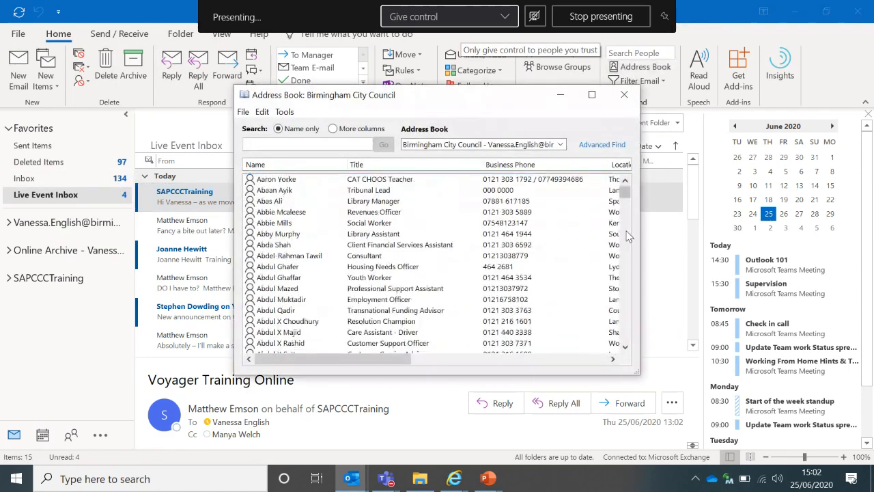
scroll(628, 235, "down", 20)
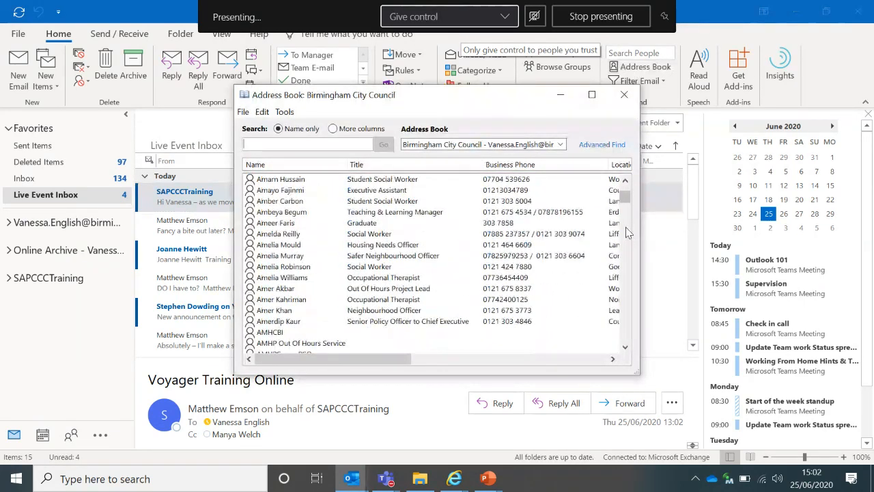
left_click(624, 94)
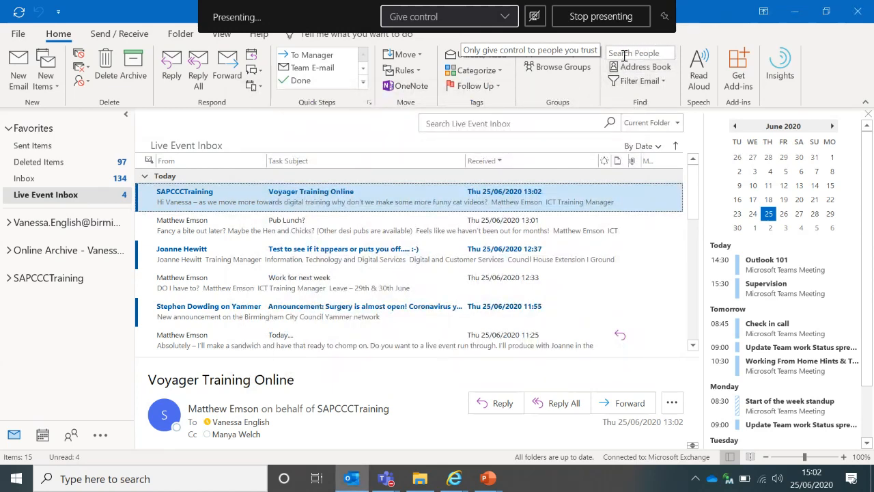
Search people by first name and open the first matching colleague's contact card
left_click(633, 54)
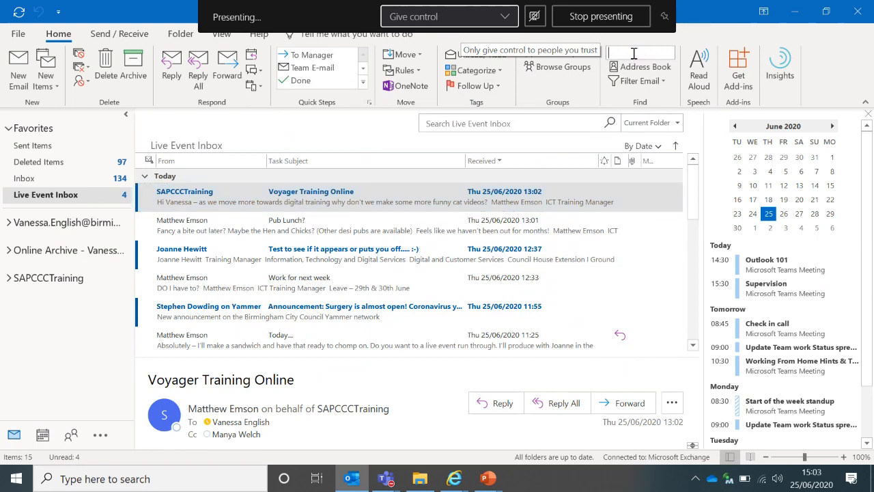
type("john")
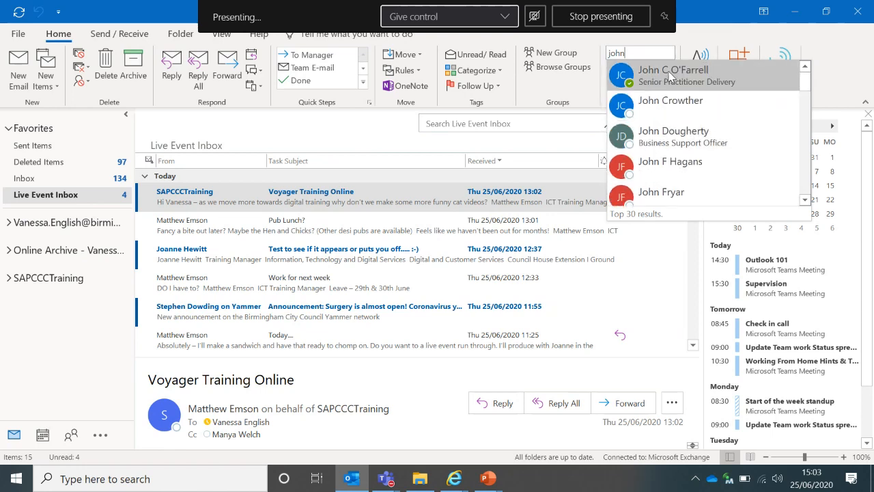
left_click(670, 77)
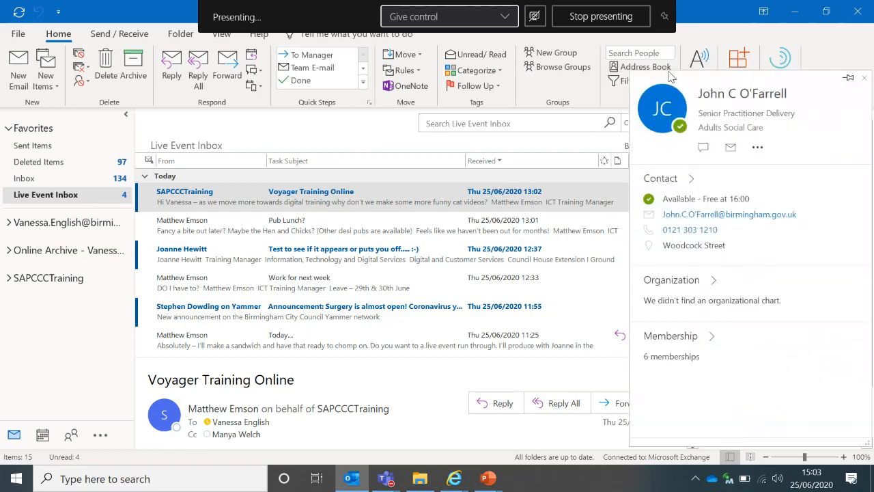
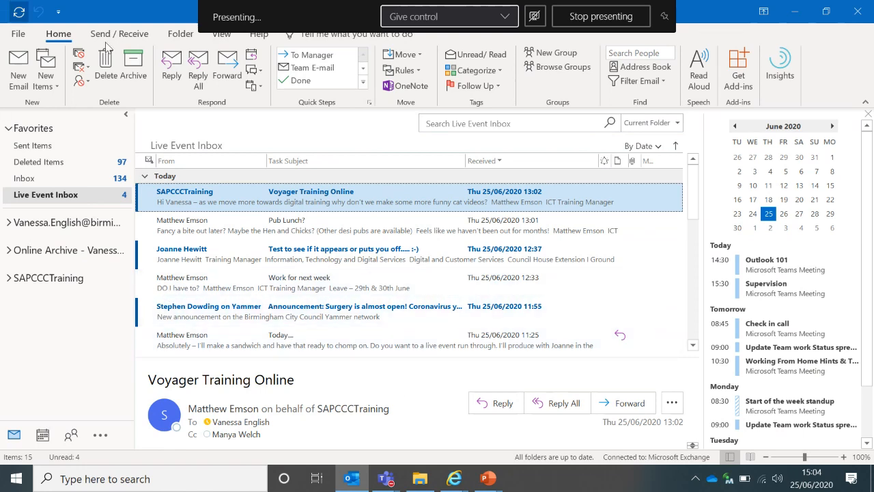
Open the Outlook Help pane showing training topics such as Quick Start and Create and send email
left_click(262, 38)
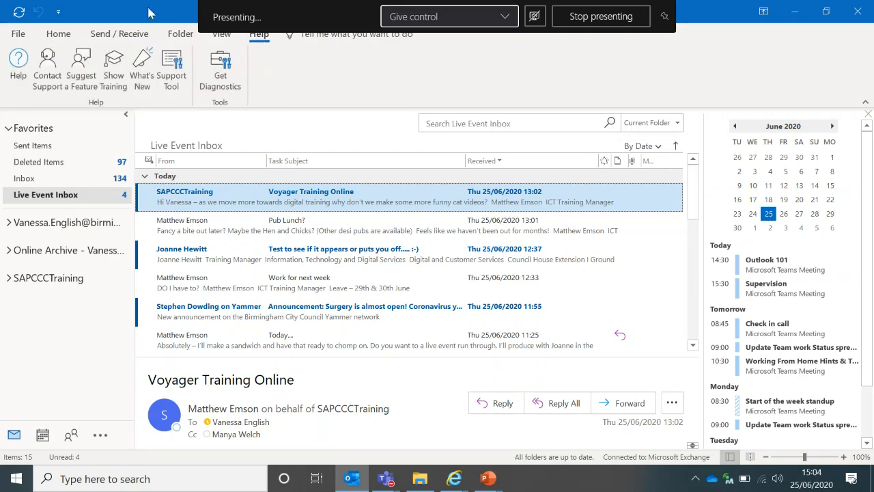
left_click(18, 61)
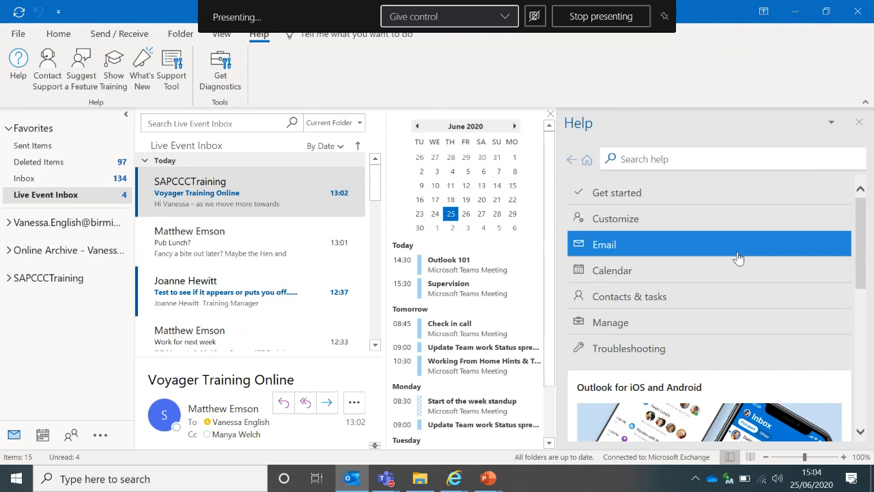
left_click(116, 83)
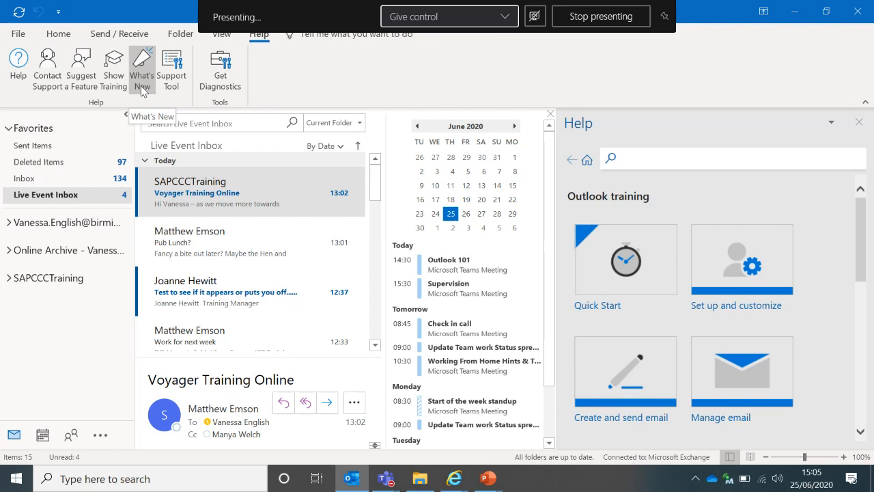
Show Outlook's What's New pane with the 'Pick your favorite action' tip
left_click(142, 82)
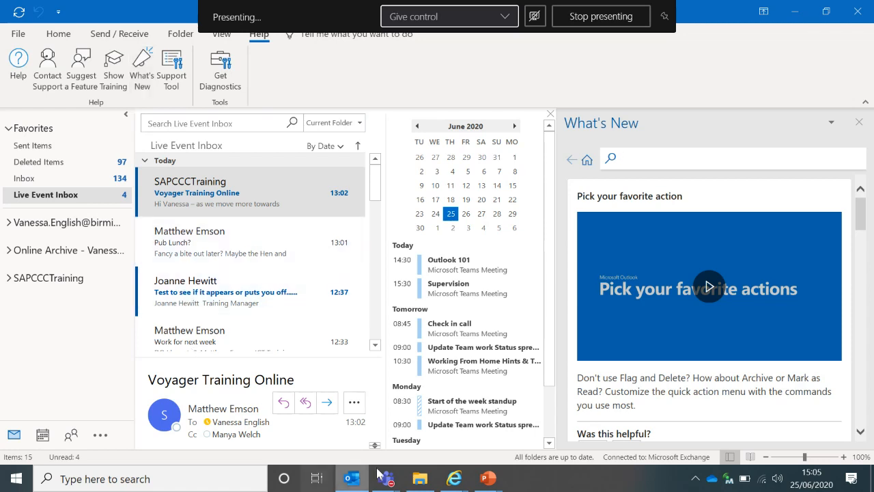
mouse_move(449, 481)
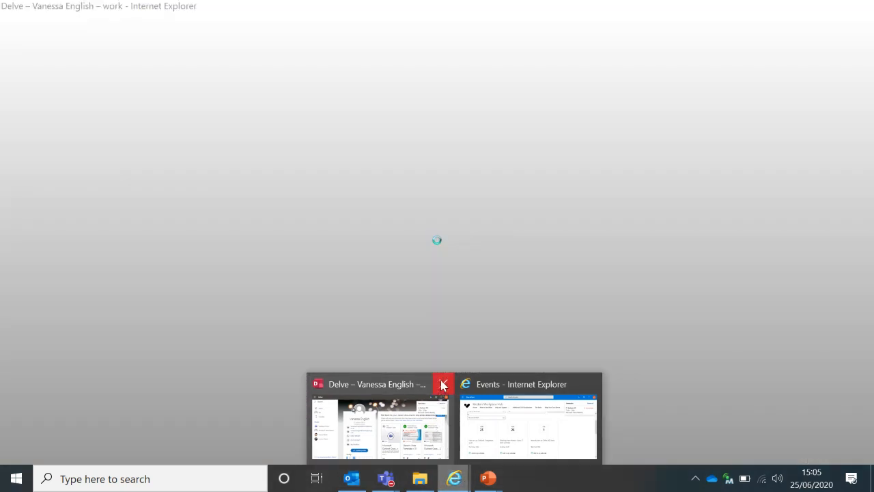
Close the Delve window and dismiss the overdue Outlook 101 reminder in the Events window
left_click(442, 384)
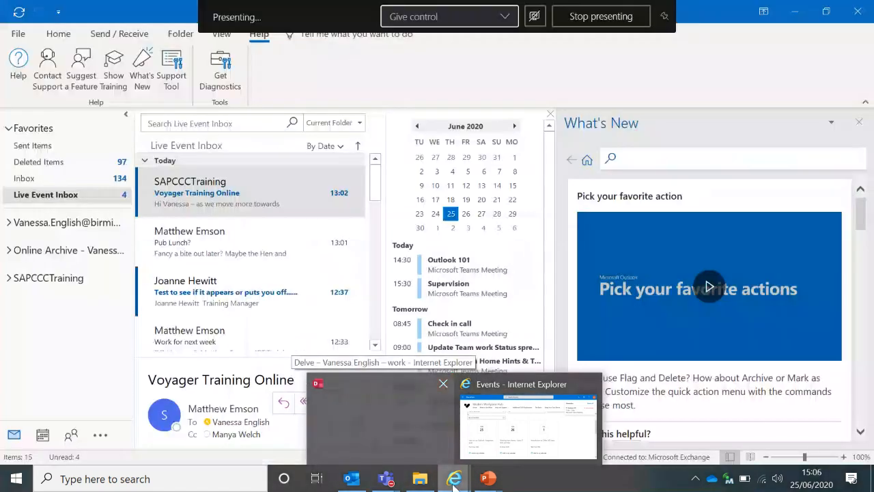
left_click(519, 424)
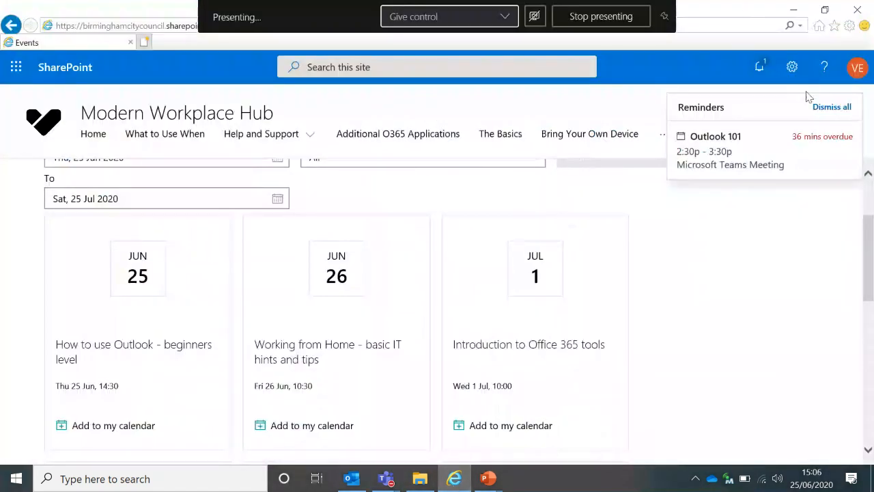
left_click(845, 108)
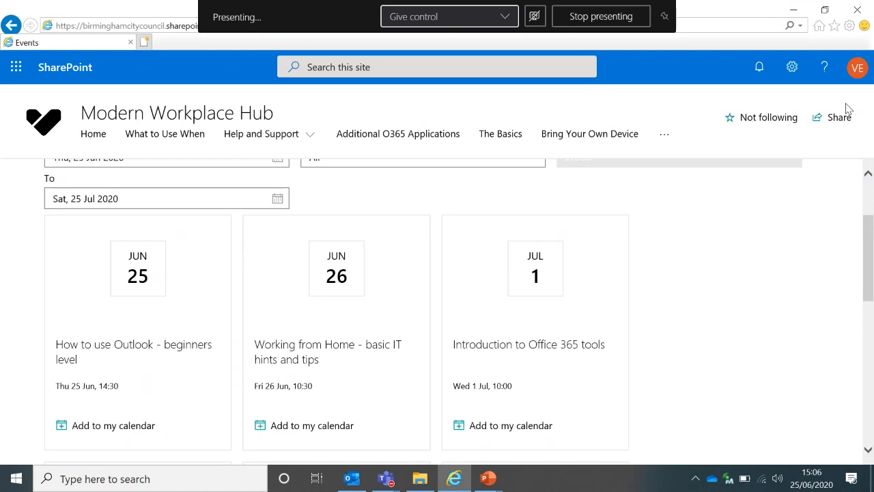
Open the Modern Workplace Hub home page from the browser favourites
left_click(834, 28)
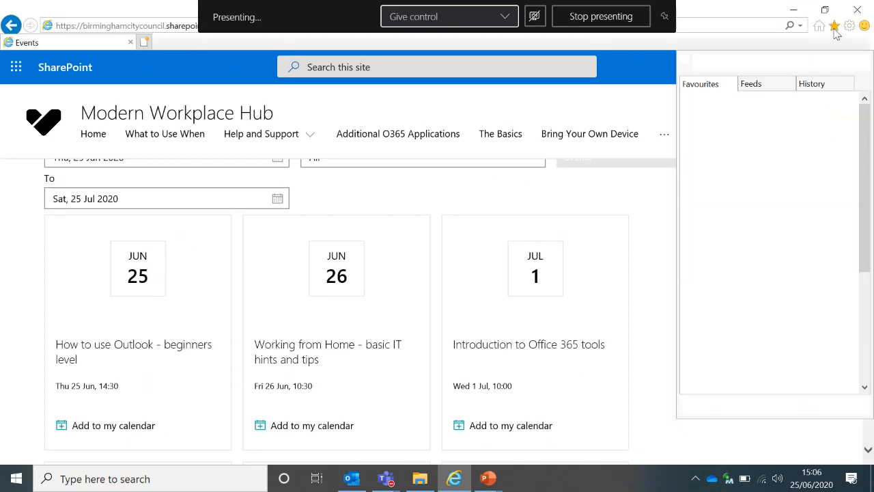
left_click(866, 366)
left_click(784, 368)
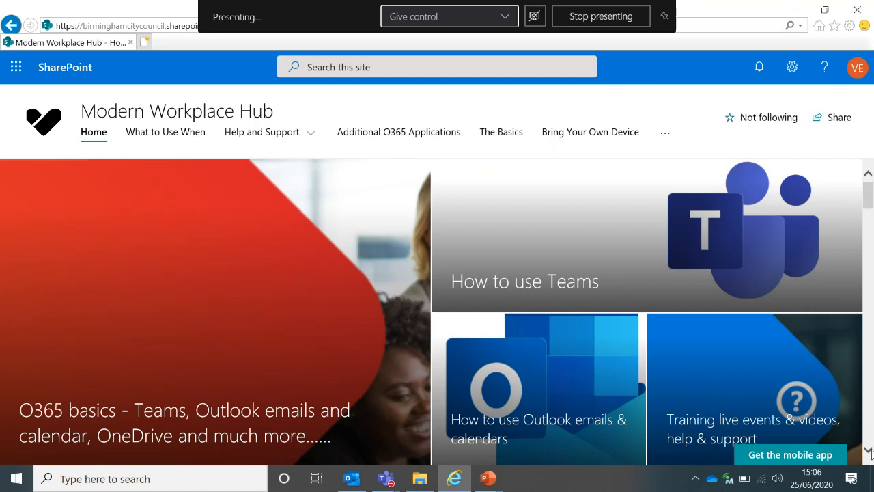
Open the hub's guide on how to search and filter emails in Outlook
scroll(870, 453, "down", 5)
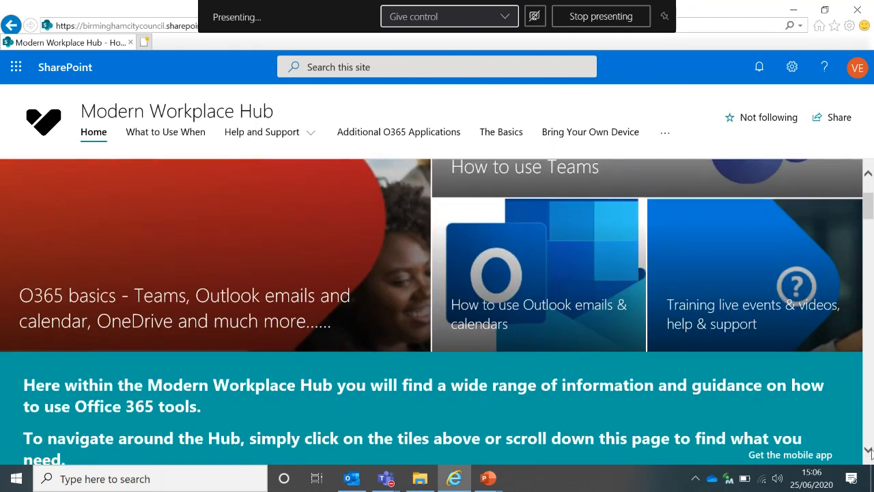
scroll(869, 453, "down", 2)
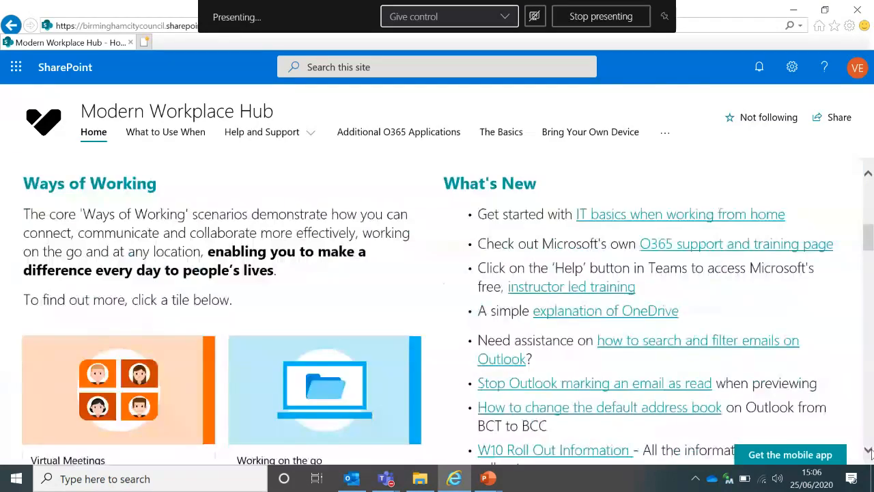
scroll(869, 453, "down", 2)
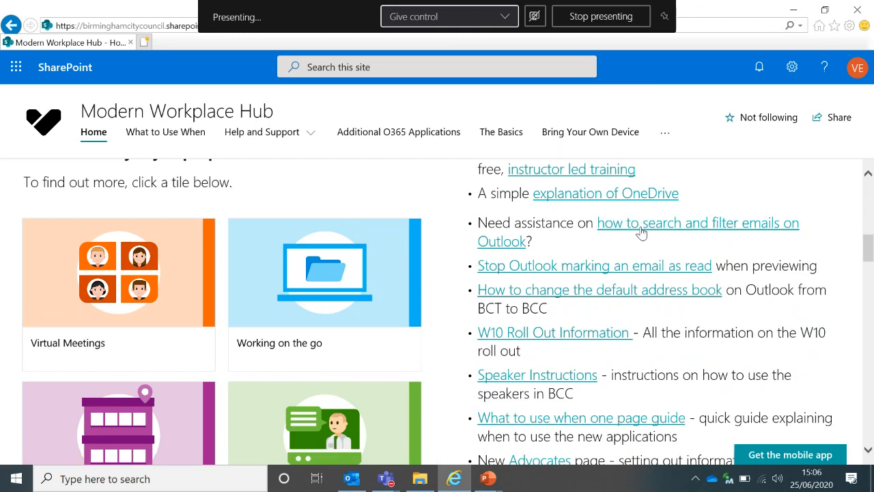
left_click(642, 232)
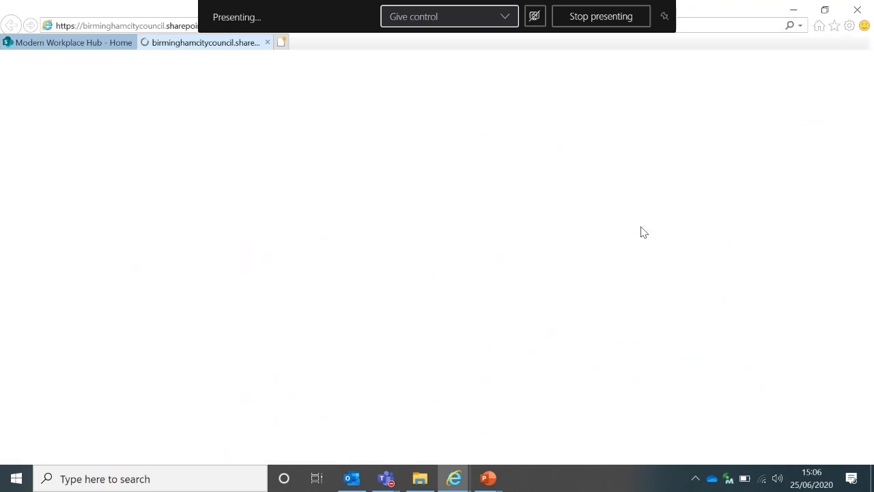